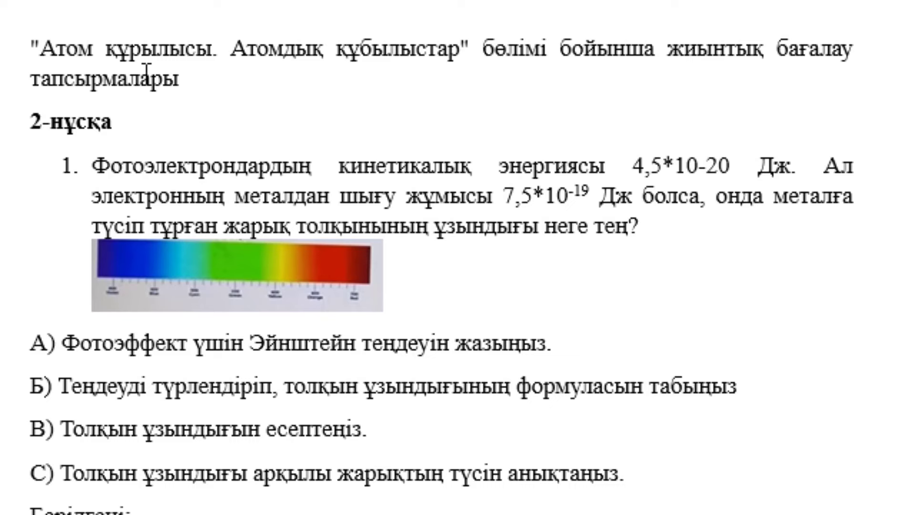
Step: Scroll down to question 1's Берілгені values so λ can be handwritten beneath them
{"action": "left_click_drag", "start_coordinate": [178, 80], "coordinate": [189, 60]}
{"action": "left_click", "coordinate": [127, 129]}
{"action": "scroll", "coordinate": [481, 251], "scroll_direction": "down", "scroll_amount": 2}
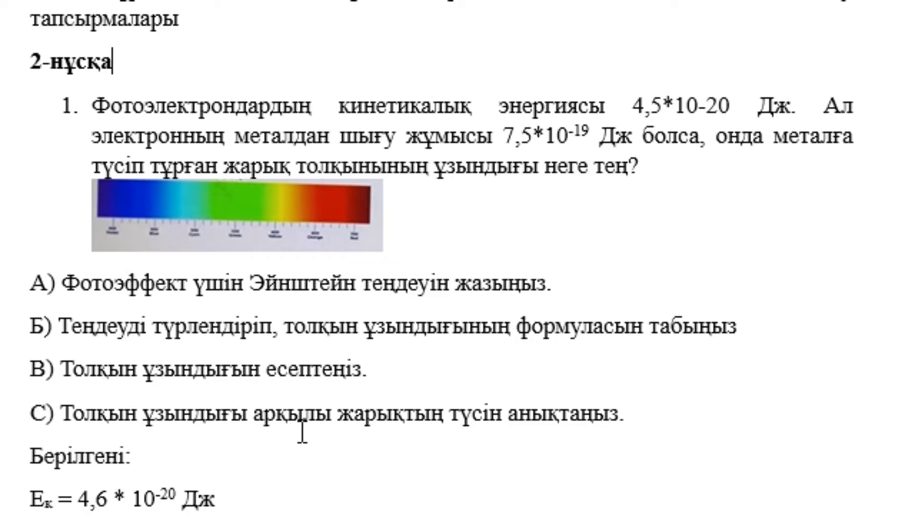
{"action": "scroll", "coordinate": [363, 408], "scroll_direction": "down", "scroll_amount": 3}
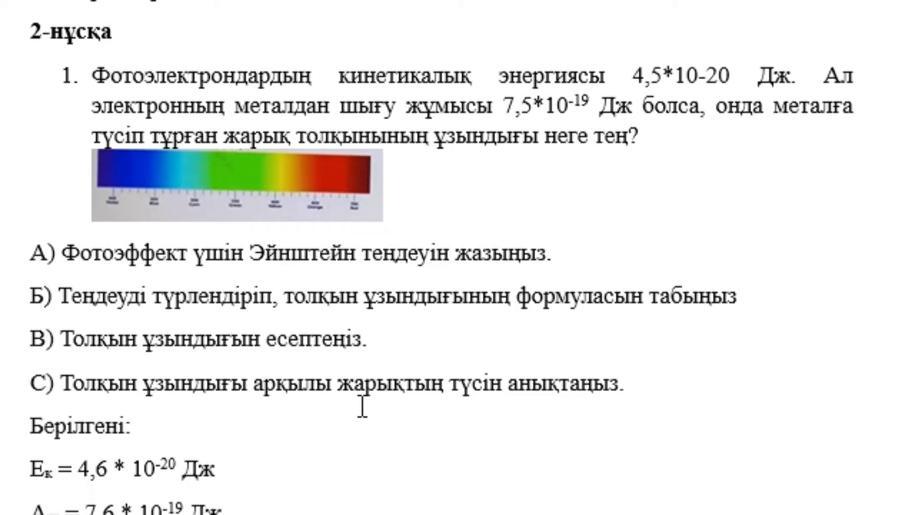
{"action": "scroll", "coordinate": [311, 374], "scroll_direction": "down", "scroll_amount": 2}
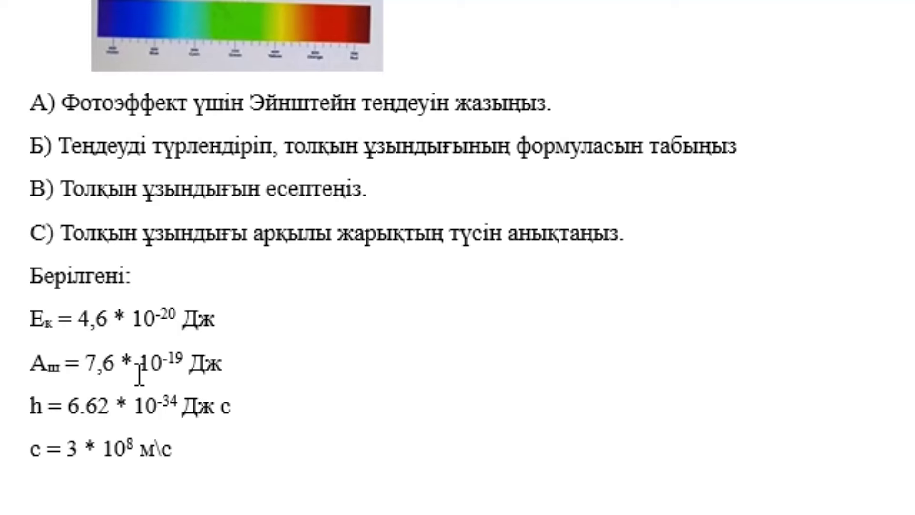
{"action": "scroll", "coordinate": [139, 374], "scroll_direction": "down", "scroll_amount": 2}
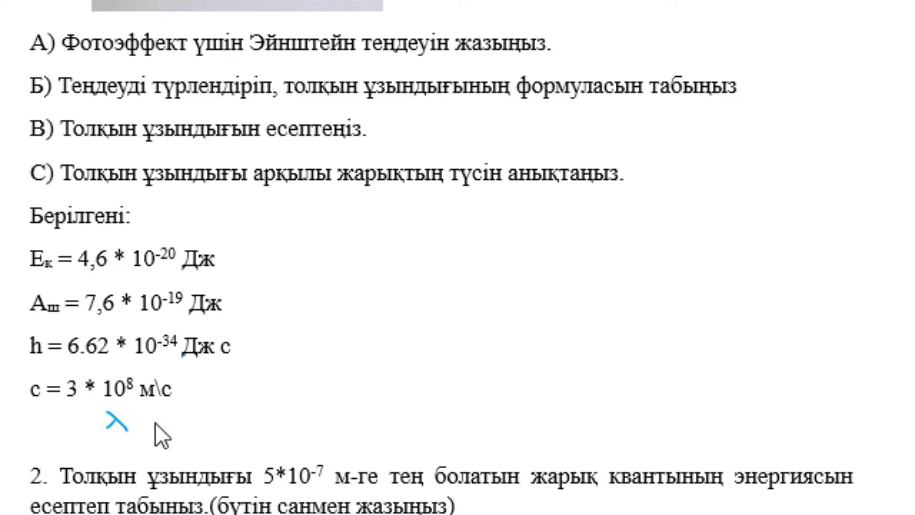
Step: Ink 'λ – ?', a vertical divider, and part a with Eф = A + Eк
{"action": "left_click", "coordinate": [189, 436]}
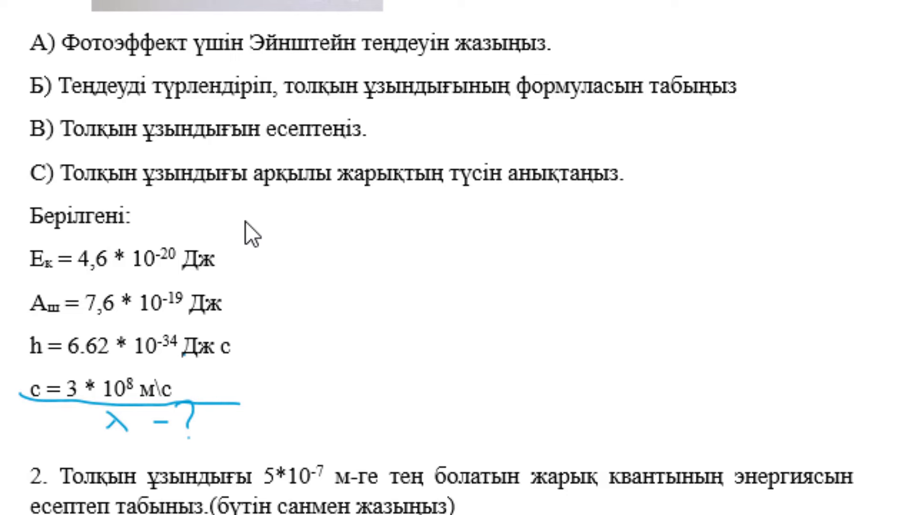
{"action": "left_click_drag", "start_coordinate": [228, 224], "coordinate": [224, 481]}
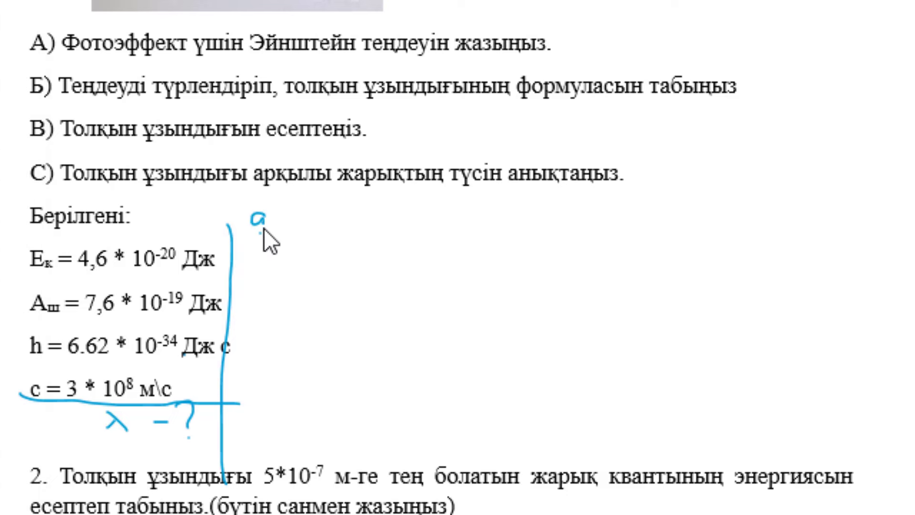
{"action": "left_click_drag", "start_coordinate": [250, 213], "coordinate": [268, 227]}
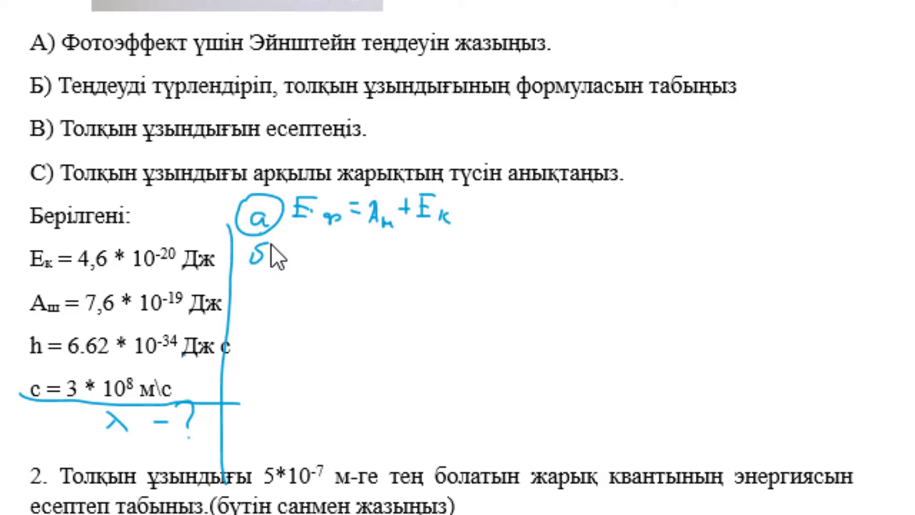
Step: Circle б, write Eф = hc/λ, and rearrange it to λ = hc/(Aш + Eк)
{"action": "left_click_drag", "start_coordinate": [262, 270], "coordinate": [236, 242]}
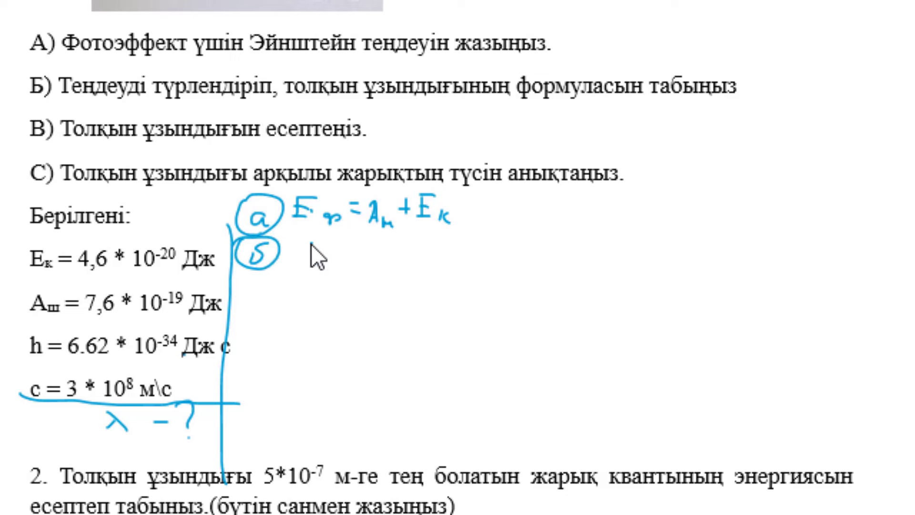
{"action": "left_click_drag", "start_coordinate": [305, 251], "coordinate": [319, 251]}
{"action": "mouse_move", "coordinate": [301, 263]}
{"action": "left_mouse_down"}
{"action": "mouse_move", "coordinate": [335, 260]}
{"action": "mouse_move", "coordinate": [366, 242]}
{"action": "mouse_move", "coordinate": [412, 253]}
{"action": "left_mouse_up"}
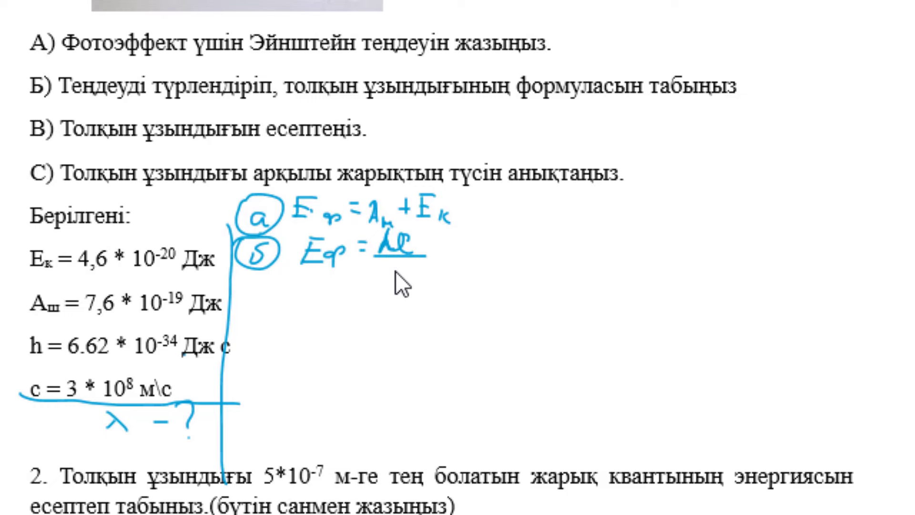
{"action": "mouse_move", "coordinate": [395, 265]}
{"action": "left_mouse_down"}
{"action": "mouse_move", "coordinate": [403, 279]}
{"action": "mouse_move", "coordinate": [386, 280]}
{"action": "left_mouse_up"}
{"action": "left_click_drag", "start_coordinate": [303, 303], "coordinate": [293, 311]}
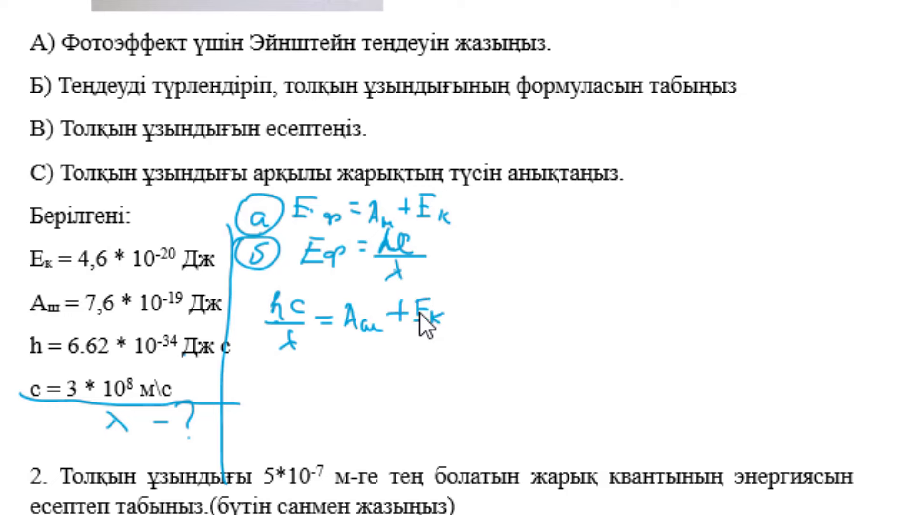
{"action": "mouse_move", "coordinate": [451, 306]}
{"action": "left_mouse_down"}
{"action": "mouse_move", "coordinate": [475, 311]}
{"action": "mouse_move", "coordinate": [490, 301]}
{"action": "left_mouse_up"}
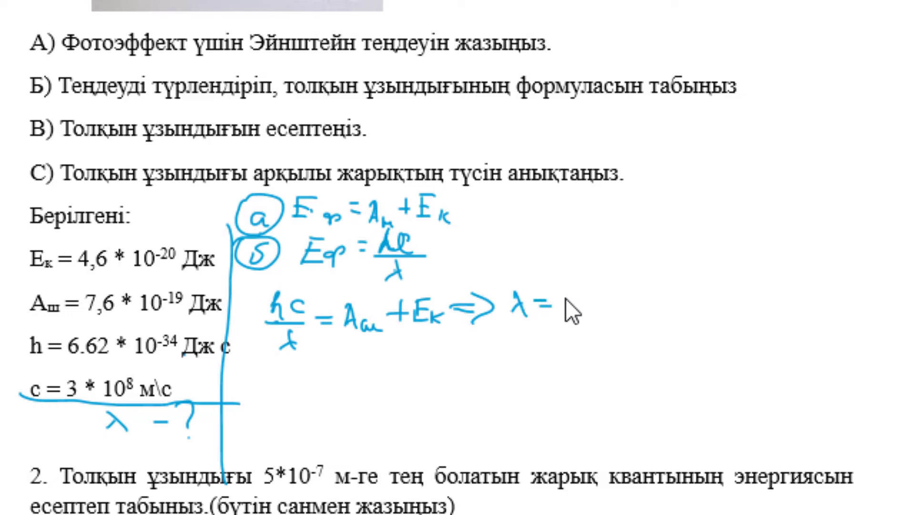
{"action": "left_click_drag", "start_coordinate": [606, 285], "coordinate": [646, 301]}
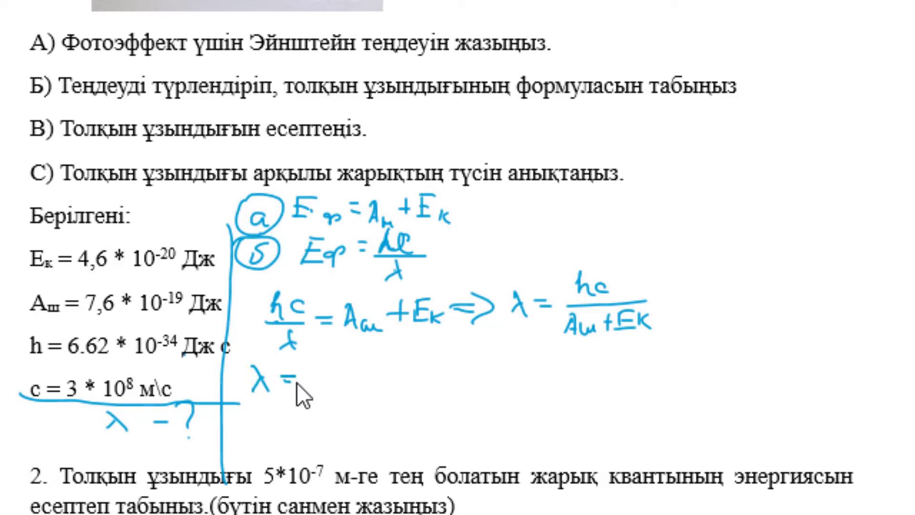
Step: Write λ = 6,62·10⁻³⁴ Дж·с · 3·10⁸ м/с over 7,6·10⁻¹⁹ Дж
{"action": "left_click_drag", "start_coordinate": [368, 379], "coordinate": [521, 367]}
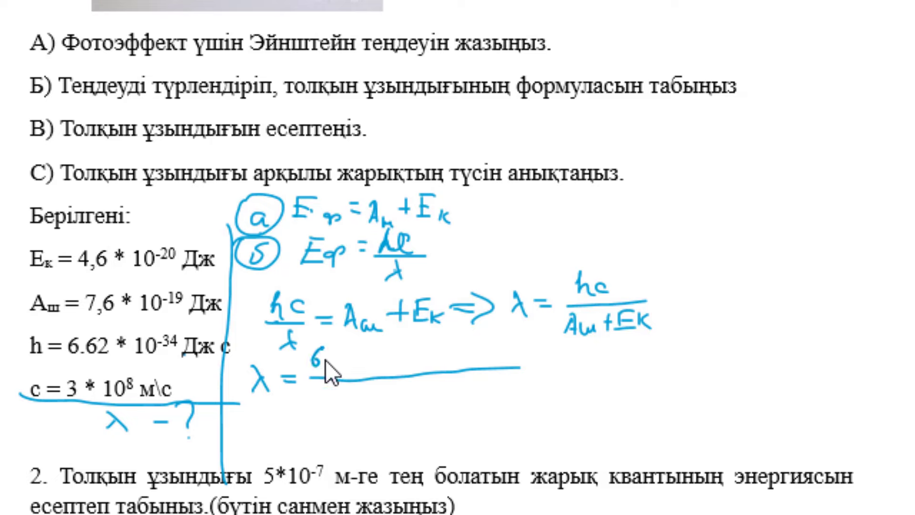
{"action": "mouse_move", "coordinate": [353, 353]}
{"action": "left_mouse_down"}
{"action": "mouse_move", "coordinate": [362, 367]}
{"action": "mouse_move", "coordinate": [371, 357]}
{"action": "mouse_move", "coordinate": [382, 364]}
{"action": "mouse_move", "coordinate": [406, 339]}
{"action": "left_mouse_up"}
{"action": "mouse_move", "coordinate": [416, 333]}
{"action": "left_mouse_down"}
{"action": "mouse_move", "coordinate": [418, 342]}
{"action": "mouse_move", "coordinate": [441, 340]}
{"action": "mouse_move", "coordinate": [497, 362]}
{"action": "left_mouse_up"}
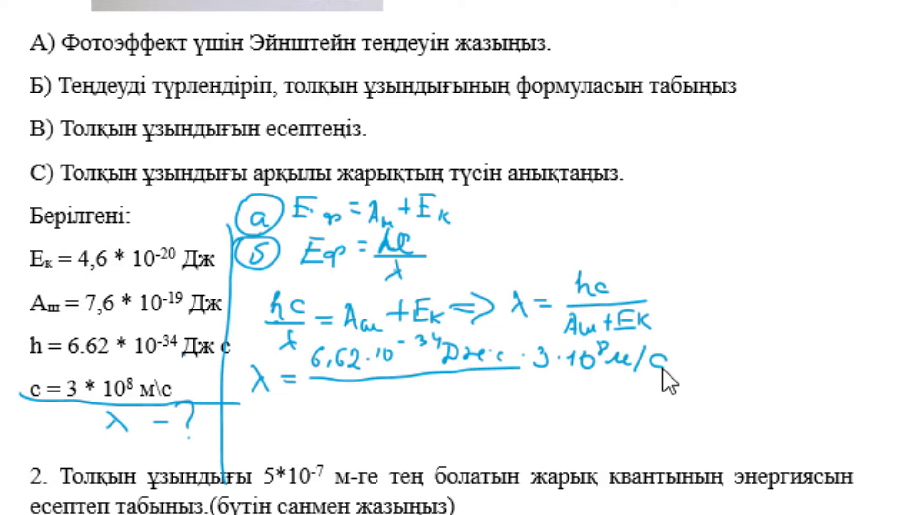
{"action": "left_click_drag", "start_coordinate": [518, 367], "coordinate": [593, 366]}
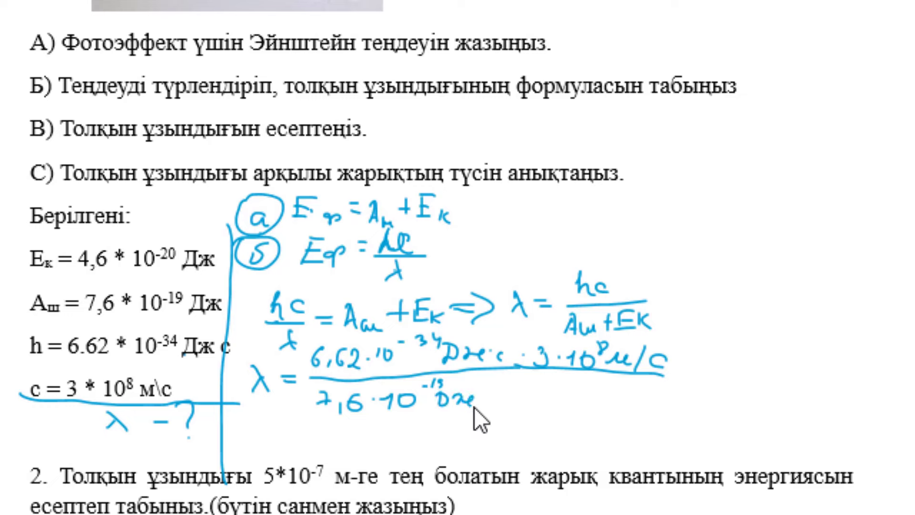
Step: Add + 0,45 to the wavelength fraction's denominator
{"action": "left_click_drag", "start_coordinate": [492, 399], "coordinate": [502, 397]}
{"action": "left_click_drag", "start_coordinate": [523, 393], "coordinate": [522, 402]}
{"action": "left_click_drag", "start_coordinate": [544, 383], "coordinate": [548, 397]}
{"action": "left_click_drag", "start_coordinate": [577, 383], "coordinate": [556, 395]}
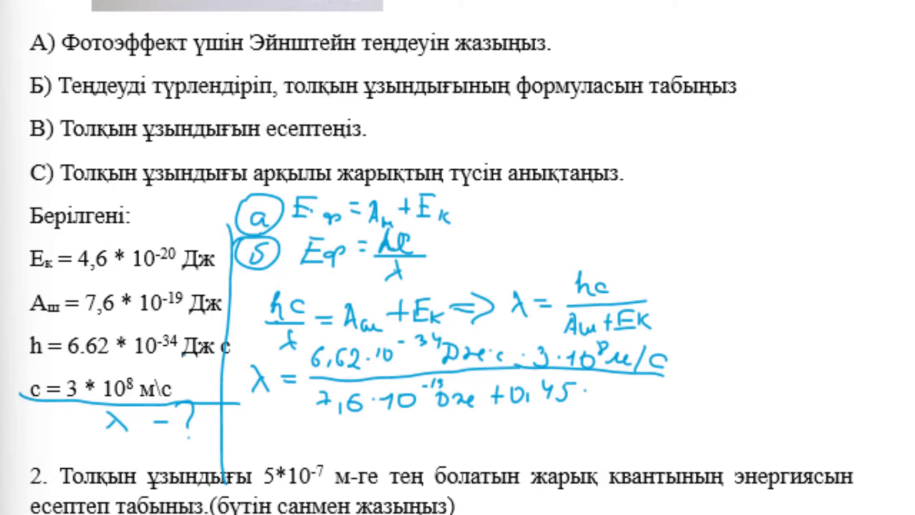
{"action": "scroll", "coordinate": [165, 414], "scroll_direction": "down", "scroll_amount": 2}
{"action": "scroll", "coordinate": [165, 414], "scroll_direction": "down", "scroll_amount": 2}
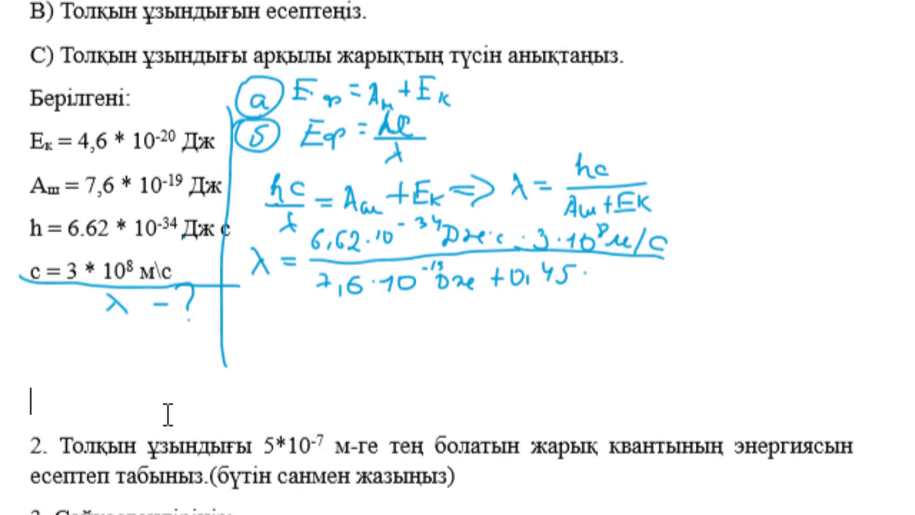
{"action": "left_click", "coordinate": [86, 3]}
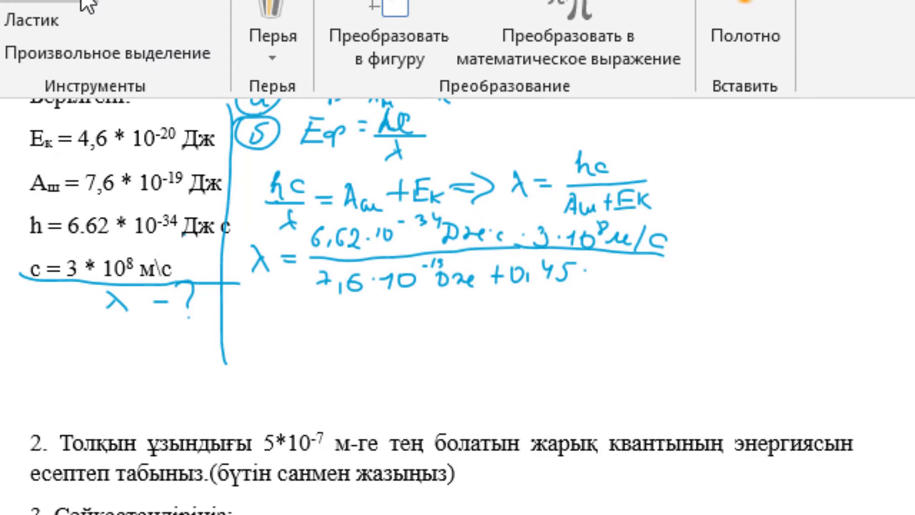
{"action": "left_click", "coordinate": [231, 220]}
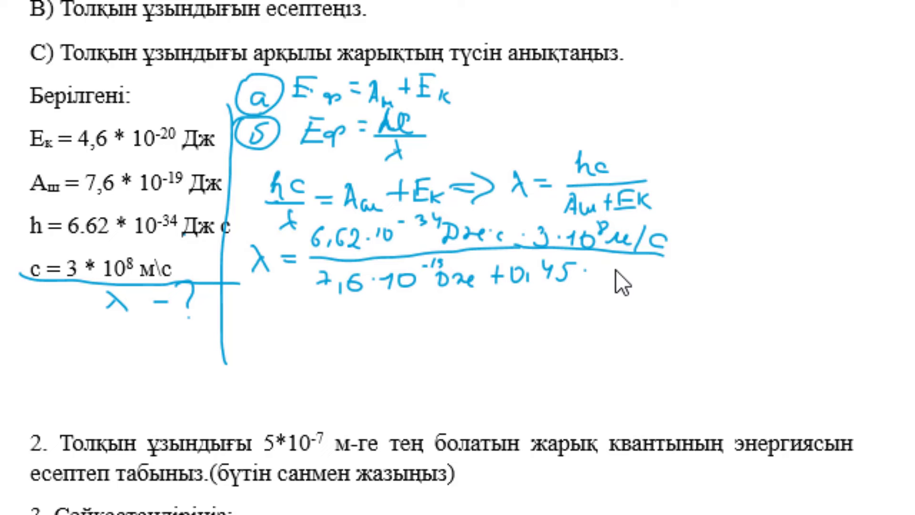
Step: Finish the denominator with ·10⁻¹⁹ Дж, extend the bar, and begin the result = 19,86·10
{"action": "left_click_drag", "start_coordinate": [597, 275], "coordinate": [654, 273]}
{"action": "mouse_move", "coordinate": [660, 278]}
{"action": "left_mouse_down"}
{"action": "mouse_move", "coordinate": [673, 287]}
{"action": "mouse_move", "coordinate": [693, 277]}
{"action": "left_mouse_up"}
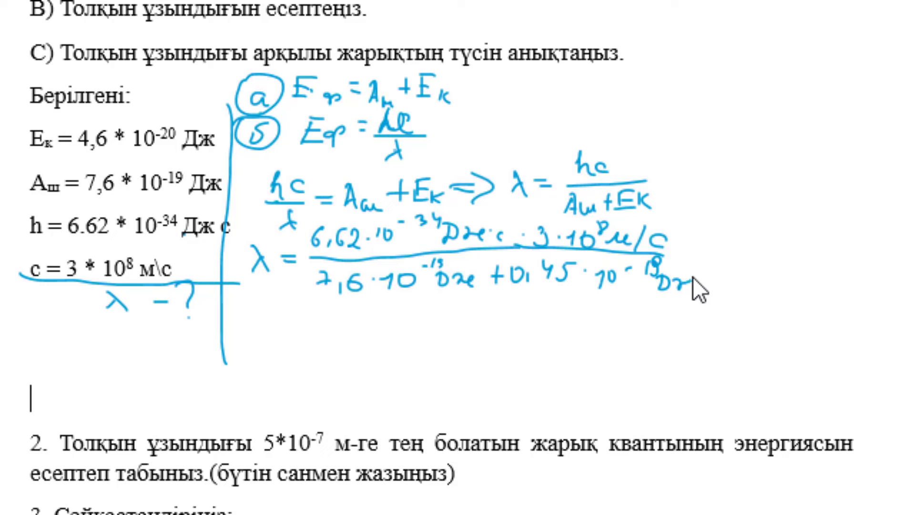
{"action": "mouse_move", "coordinate": [651, 254]}
{"action": "left_mouse_down"}
{"action": "mouse_move", "coordinate": [745, 244]}
{"action": "mouse_move", "coordinate": [747, 256]}
{"action": "left_mouse_up"}
{"action": "mouse_move", "coordinate": [764, 225]}
{"action": "left_mouse_down"}
{"action": "mouse_move", "coordinate": [794, 244]}
{"action": "mouse_move", "coordinate": [818, 236]}
{"action": "mouse_move", "coordinate": [800, 210]}
{"action": "mouse_move", "coordinate": [853, 243]}
{"action": "mouse_move", "coordinate": [867, 226]}
{"action": "left_mouse_up"}
{"action": "left_click", "coordinate": [845, 234]}
Step: Write the simplified fraction 19,86·10⁻²⁶ over 7,95·10
{"action": "left_click_drag", "start_coordinate": [876, 222], "coordinate": [899, 224]}
{"action": "left_click_drag", "start_coordinate": [844, 229], "coordinate": [851, 242]}
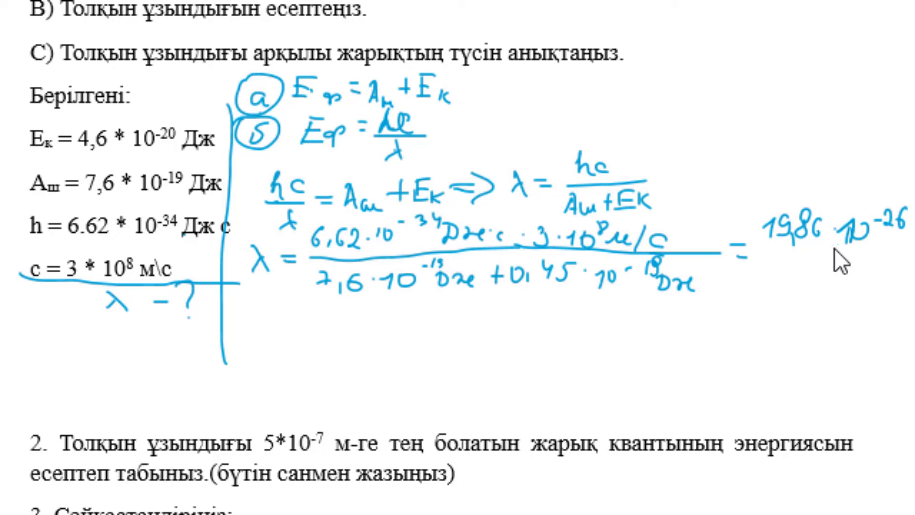
{"action": "left_click_drag", "start_coordinate": [758, 256], "coordinate": [910, 249]}
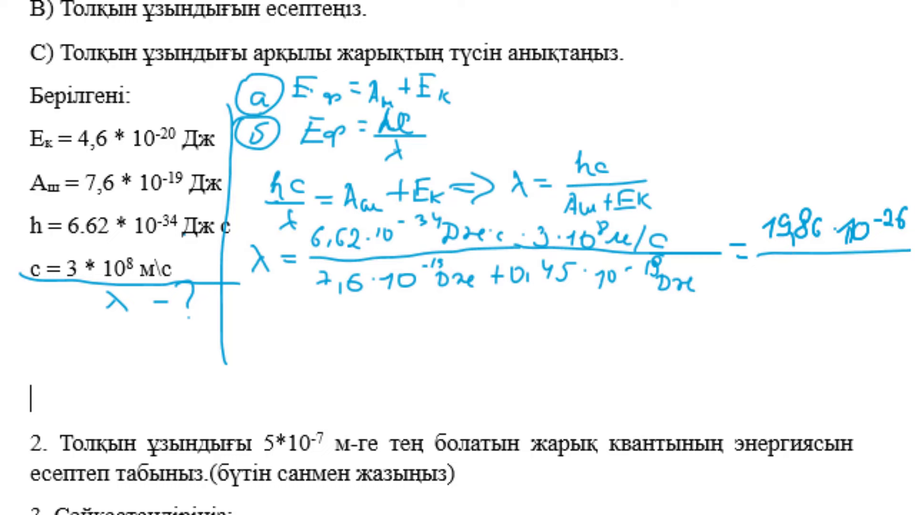
{"action": "mouse_move", "coordinate": [778, 279]}
{"action": "left_mouse_down"}
{"action": "mouse_move", "coordinate": [785, 288]}
{"action": "mouse_move", "coordinate": [850, 282]}
{"action": "left_mouse_up"}
{"action": "left_click_drag", "start_coordinate": [863, 269], "coordinate": [894, 273]}
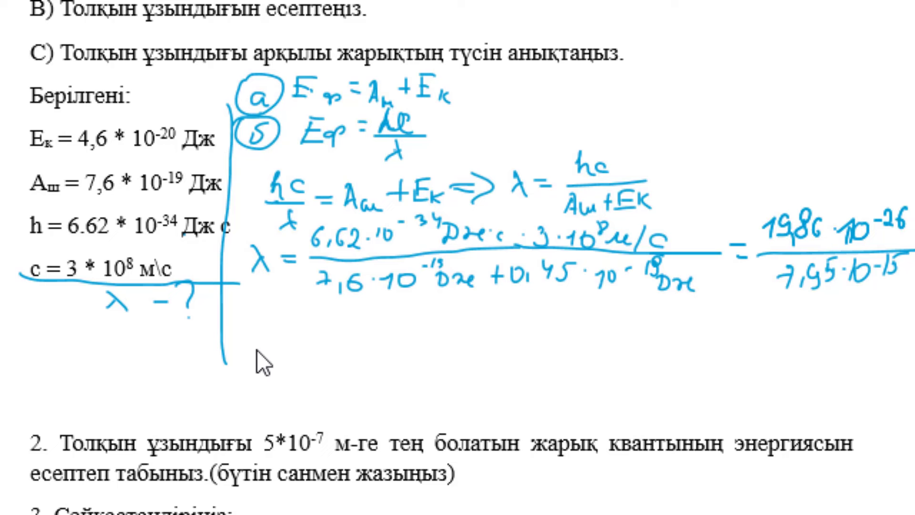
Step: Write = 2498·10⁻⁷ м = 249,8·10⁻⁹ ≈ 250 нм as the final wavelength
{"action": "mouse_move", "coordinate": [296, 340]}
{"action": "left_mouse_down"}
{"action": "mouse_move", "coordinate": [311, 344]}
{"action": "mouse_move", "coordinate": [317, 366]}
{"action": "left_mouse_up"}
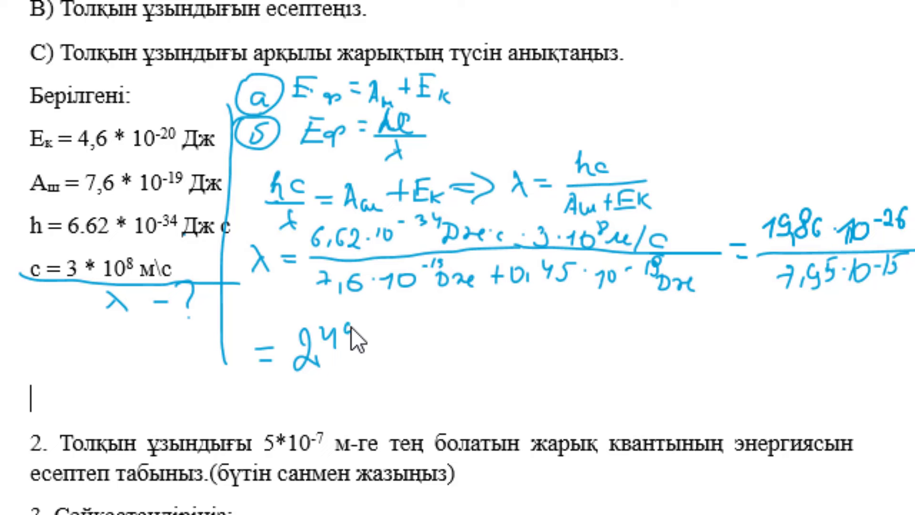
{"action": "left_click_drag", "start_coordinate": [385, 322], "coordinate": [380, 332]}
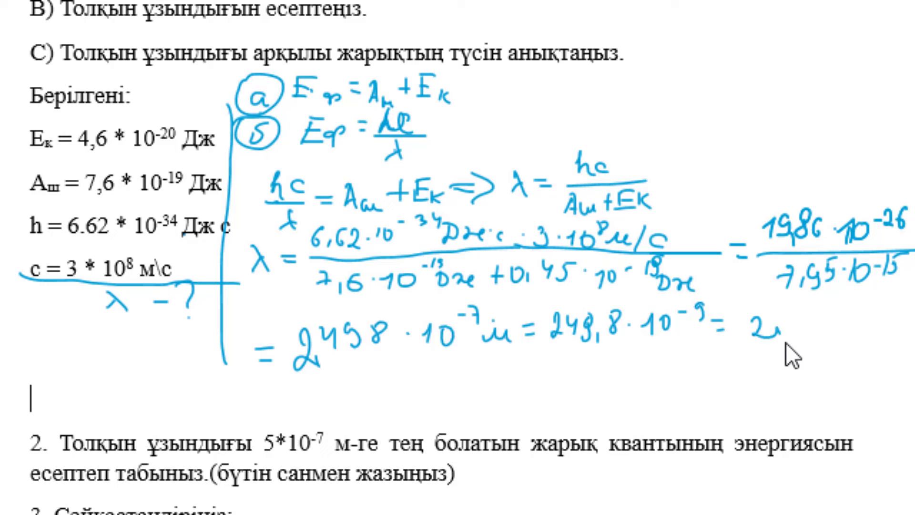
{"action": "left_click_drag", "start_coordinate": [794, 337], "coordinate": [810, 324]}
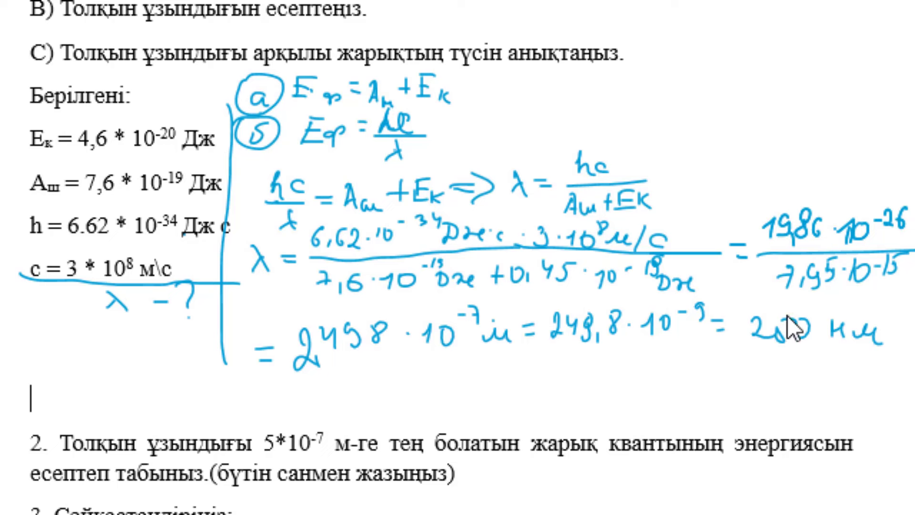
{"action": "left_click_drag", "start_coordinate": [710, 320], "coordinate": [732, 314]}
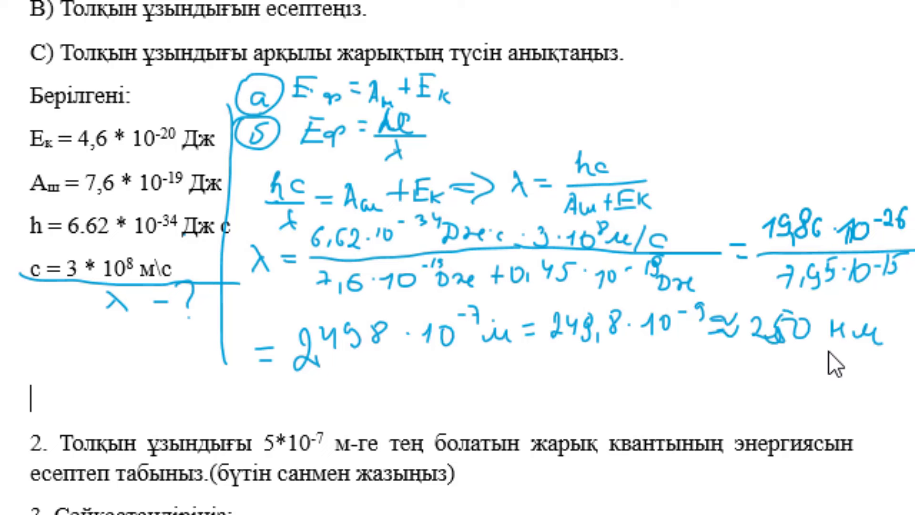
Step: Type the colour answer 'с) түсі – ультра күлгін' below the calculation
{"action": "left_click", "coordinate": [894, 349]}
{"action": "left_click", "coordinate": [121, 2]}
{"action": "left_click", "coordinate": [50, 393]}
{"action": "type", "text": "т"}
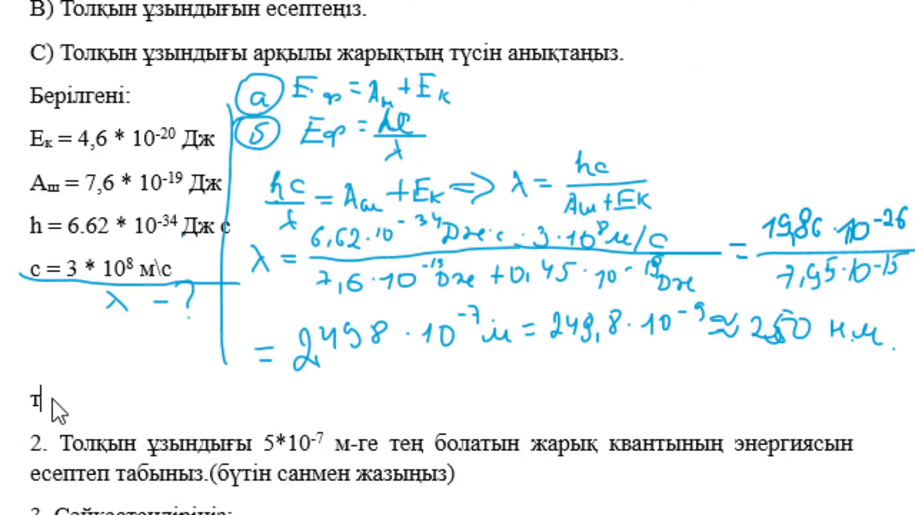
{"action": "type", "text": "үсі"}
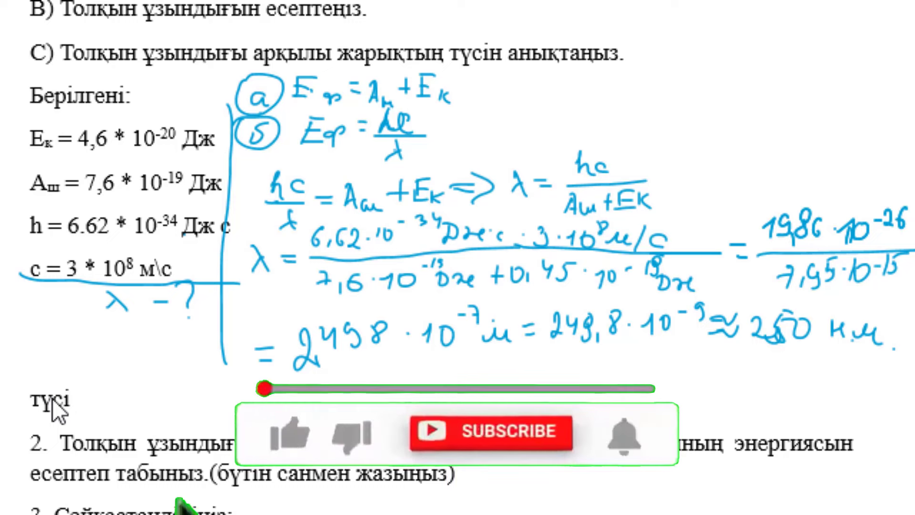
{"action": "type", "text": " - "}
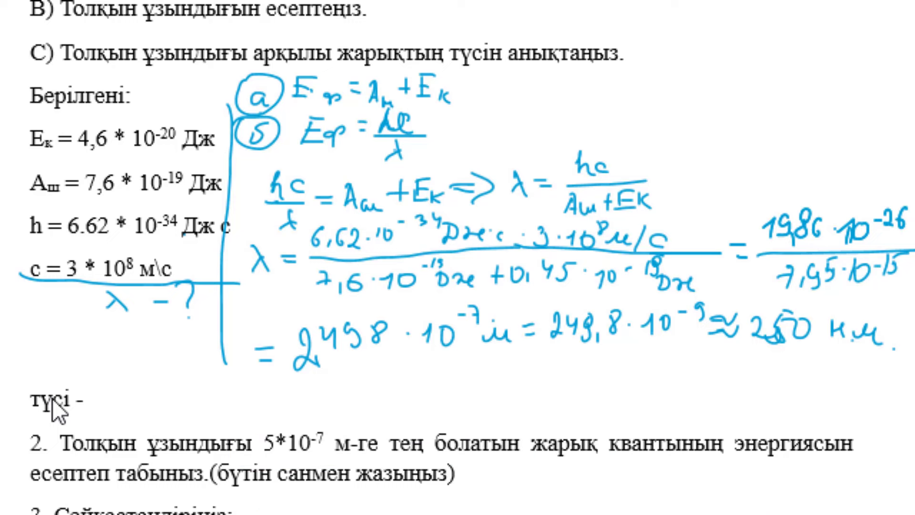
{"action": "type", "text": "ульта"}
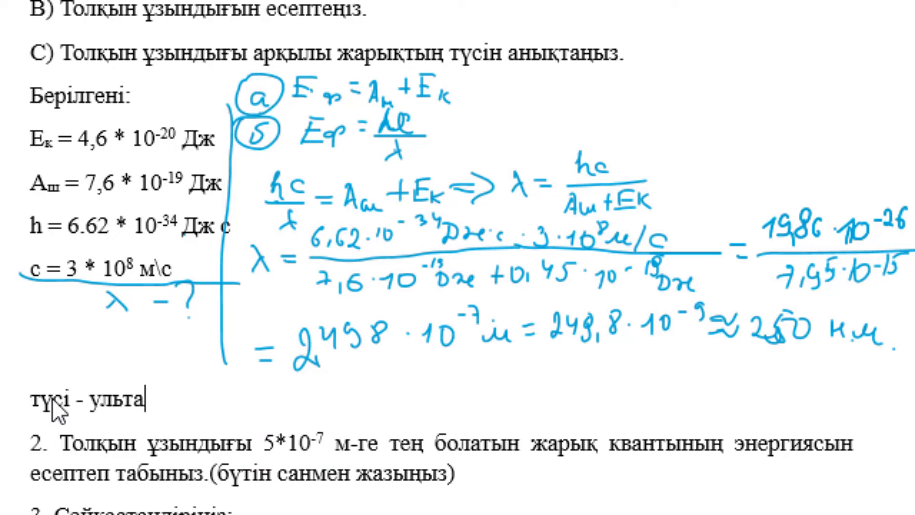
{"action": "key", "text": "BackSpace"}
{"action": "type", "text": "ра кү"}
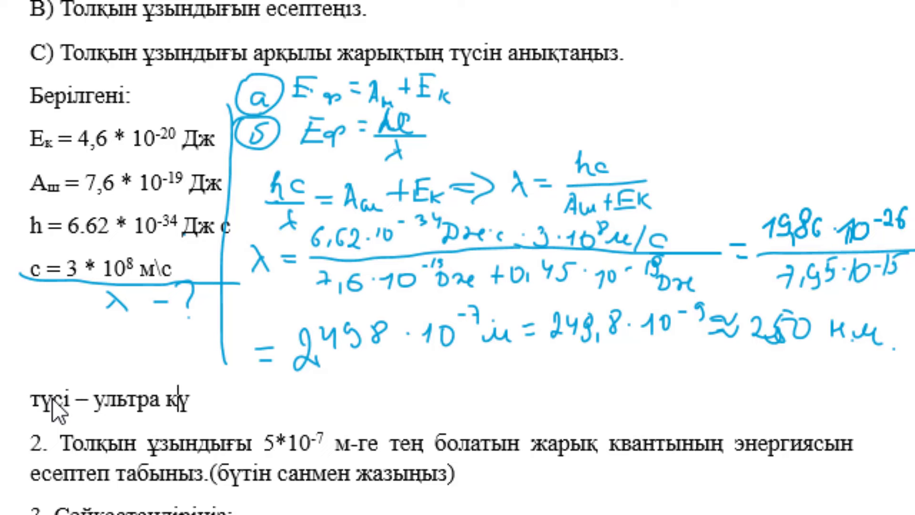
{"action": "type", "text": "лгін"}
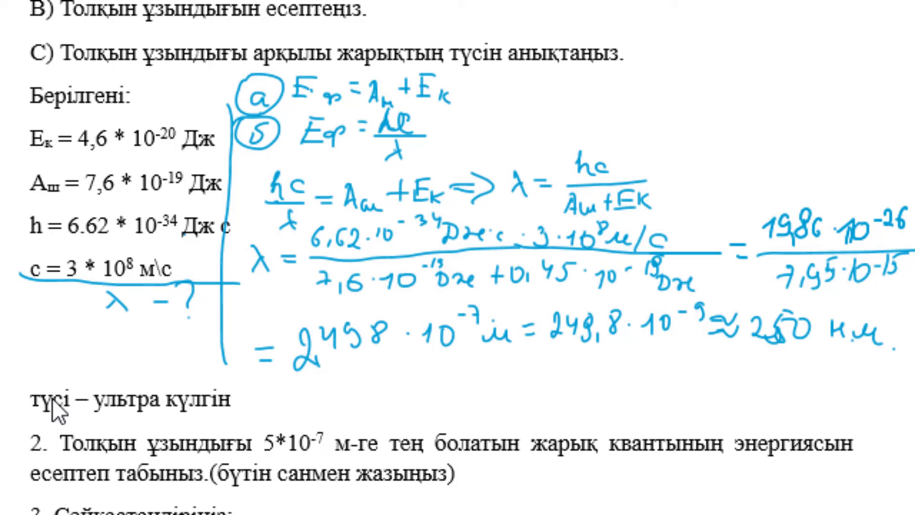
{"action": "left_click", "coordinate": [27, 399]}
{"action": "type", "text": "с"}
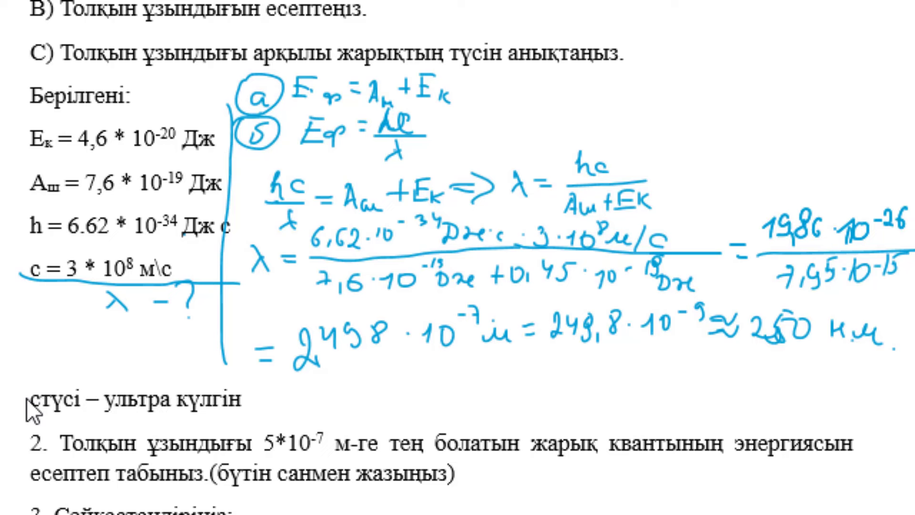
{"action": "type", "text": ")"}
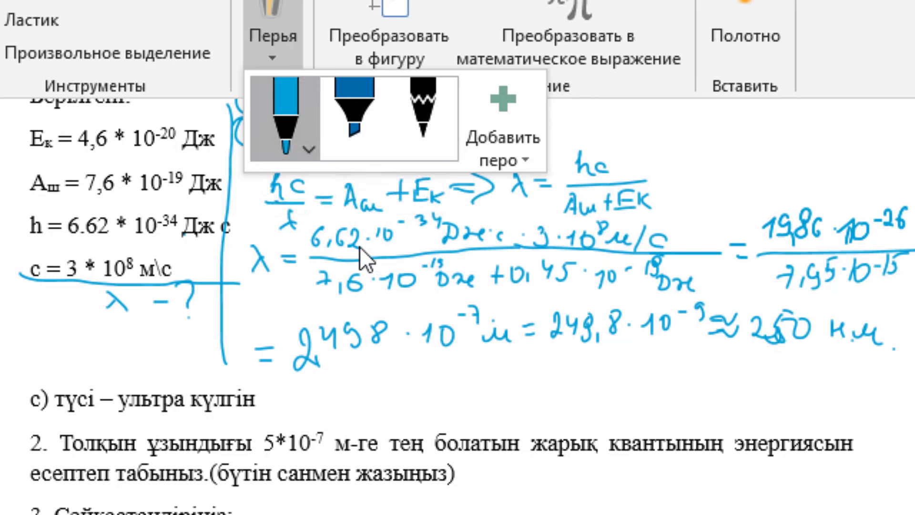
Step: Switch the pen to pink and underline the formulas, ≈ 250 нм and ультра күлгін
{"action": "left_click", "coordinate": [308, 149]}
{"action": "left_click", "coordinate": [383, 371]}
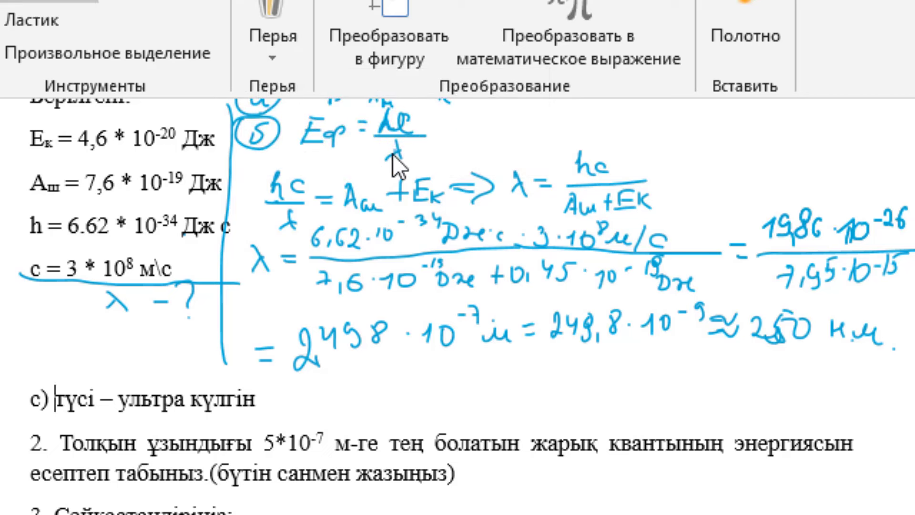
{"action": "left_click", "coordinate": [435, 121]}
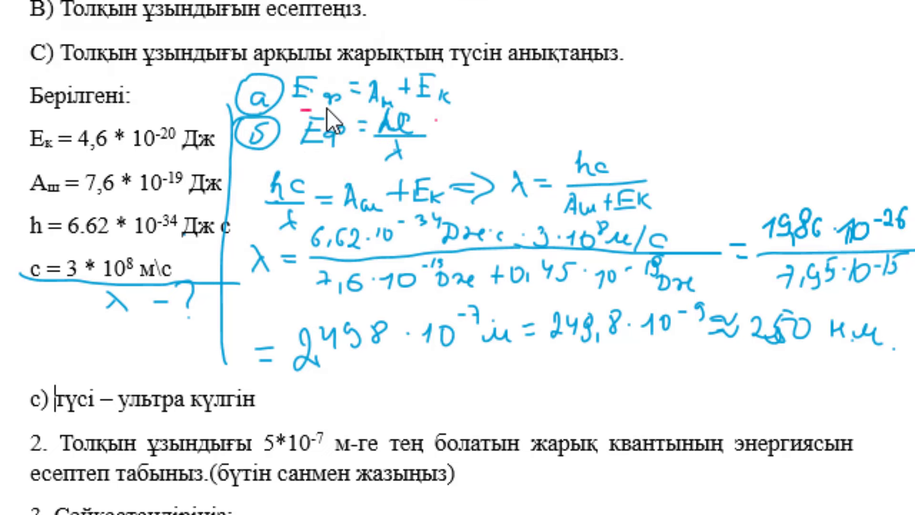
{"action": "left_click_drag", "start_coordinate": [301, 109], "coordinate": [475, 92]}
{"action": "left_click_drag", "start_coordinate": [505, 217], "coordinate": [666, 196]}
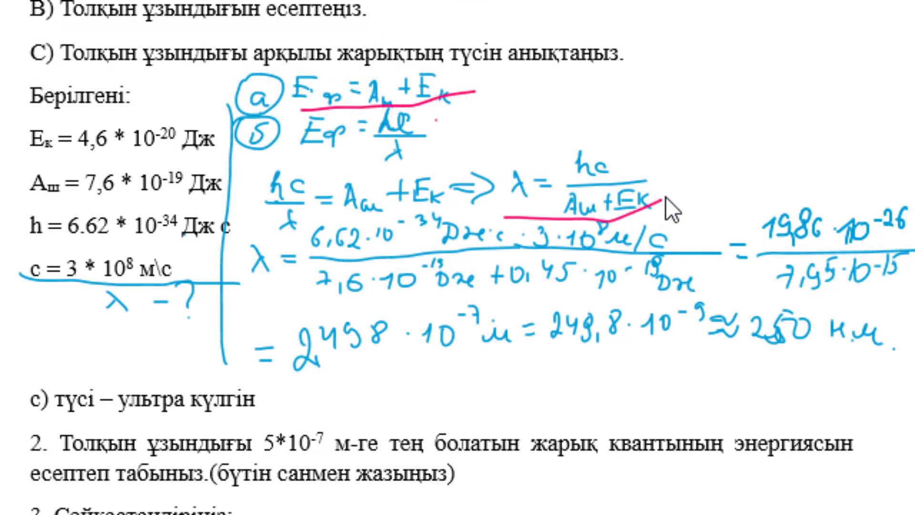
{"action": "left_click_drag", "start_coordinate": [749, 349], "coordinate": [886, 369]}
{"action": "left_click_drag", "start_coordinate": [192, 416], "coordinate": [328, 379]}
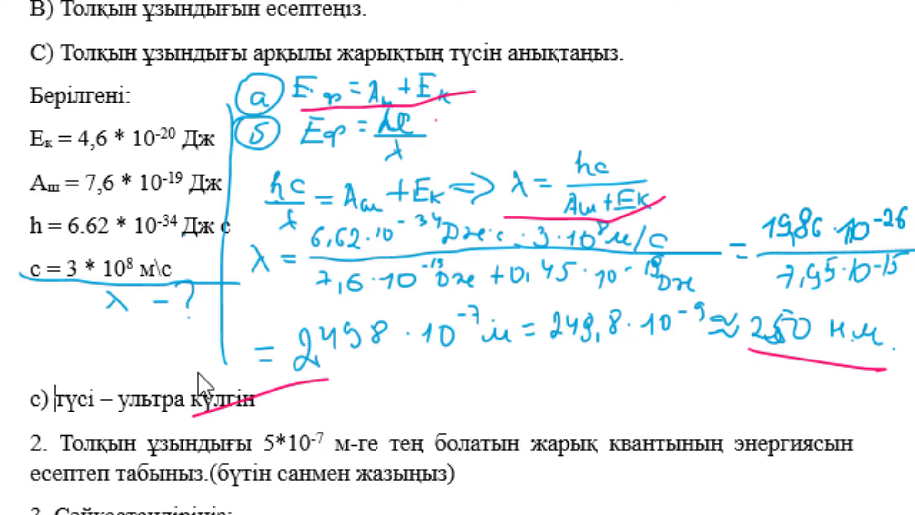
{"action": "scroll", "coordinate": [200, 377], "scroll_direction": "down", "scroll_amount": 3}
{"action": "scroll", "coordinate": [198, 373], "scroll_direction": "down", "scroll_amount": 5}
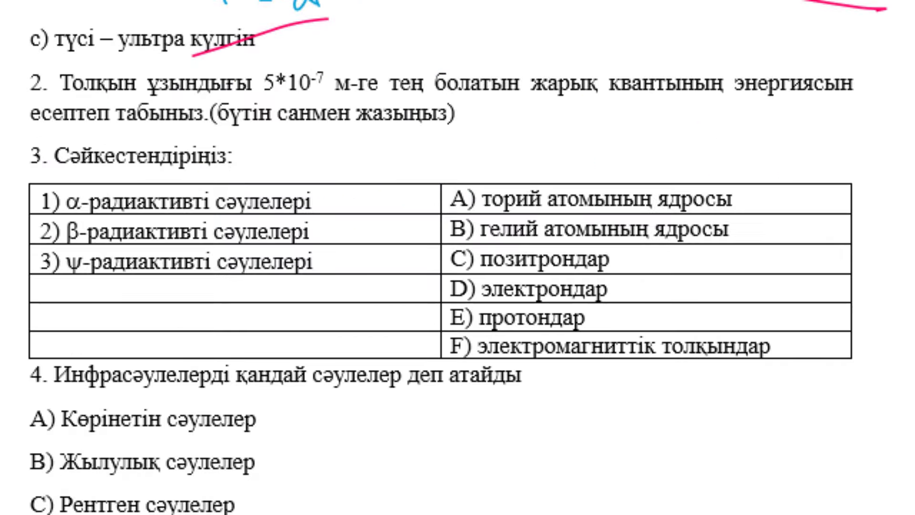
Step: Add blank lines under question 2 for its solution
{"action": "left_click", "coordinate": [62, 2]}
{"action": "left_click", "coordinate": [100, 152]}
{"action": "left_click", "coordinate": [490, 114]}
{"action": "key", "text": "Return"}
{"action": "key", "text": "Return"}
{"action": "key", "text": "Return"}
{"action": "key", "text": "Return"}
{"action": "key", "text": "Return"}
{"action": "key", "text": "Return"}
{"action": "key", "text": "Return"}
{"action": "key", "text": "Return"}
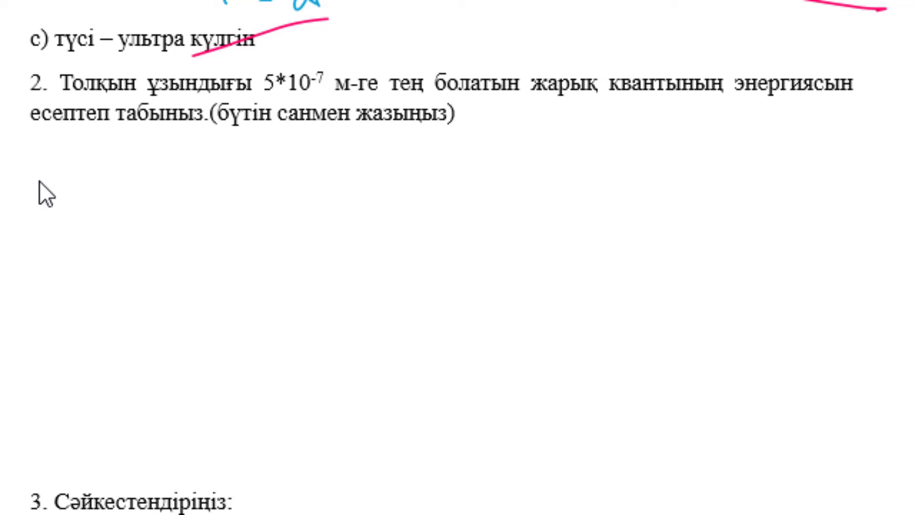
{"action": "left_click", "coordinate": [27, 158]}
Step: Type 'Берілгені:' and paste the λ = 5·10⁻⁷ м, h and c value lines
{"action": "type", "text": "ер"}
{"action": "type", "text": "3лген3"}
{"action": "key", "text": "BackSpace"}
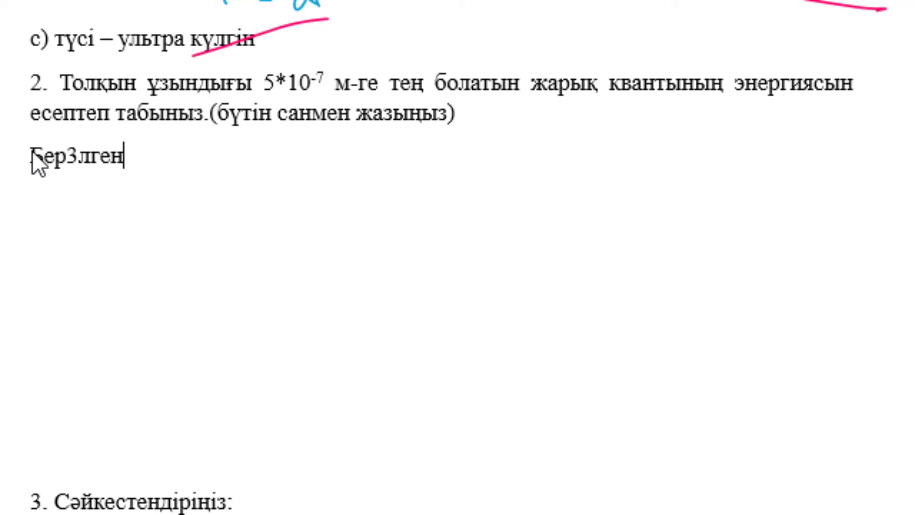
{"action": "type", "text": "і"}
{"action": "key", "text": "Left"}
{"action": "key", "text": "Left"}
{"action": "key", "text": "Left"}
{"action": "key", "text": "Delete"}
{"action": "type", "text": "і"}
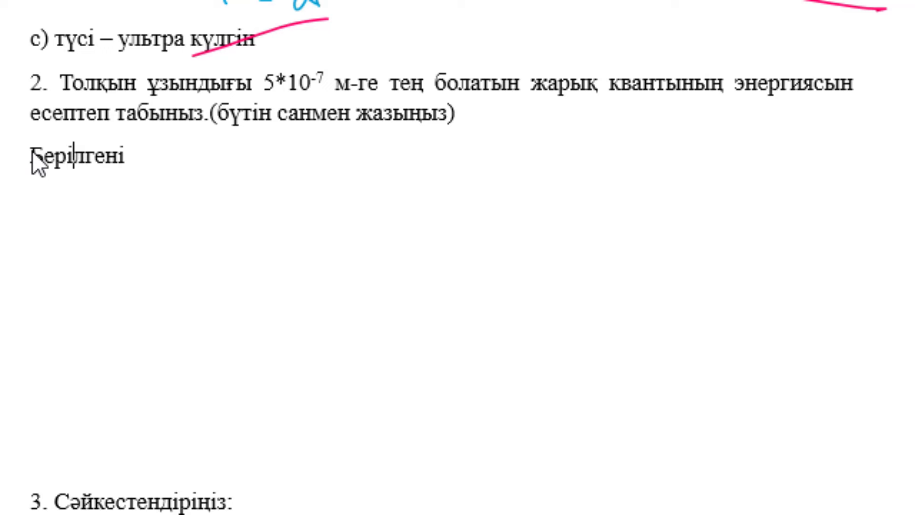
{"action": "key", "text": "Right"}
{"action": "key", "text": "Right"}
{"action": "key", "text": "Right"}
{"action": "key", "text": "Right"}
{"action": "key", "text": "Right"}
{"action": "type", "text": ":"}
{"action": "key", "text": "Return"}
{"action": "key", "text": "ctrl+v"}
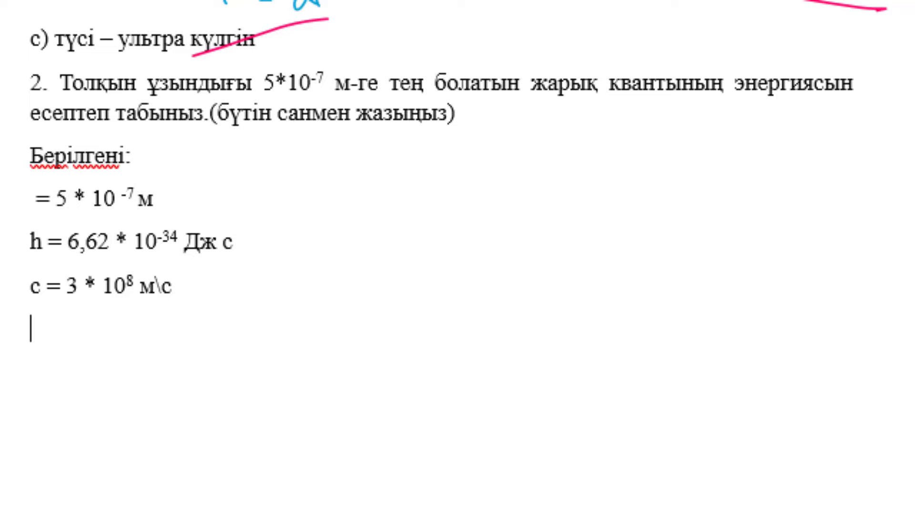
Step: Switch the pen colour to light blue
{"action": "left_click", "coordinate": [280, 54]}
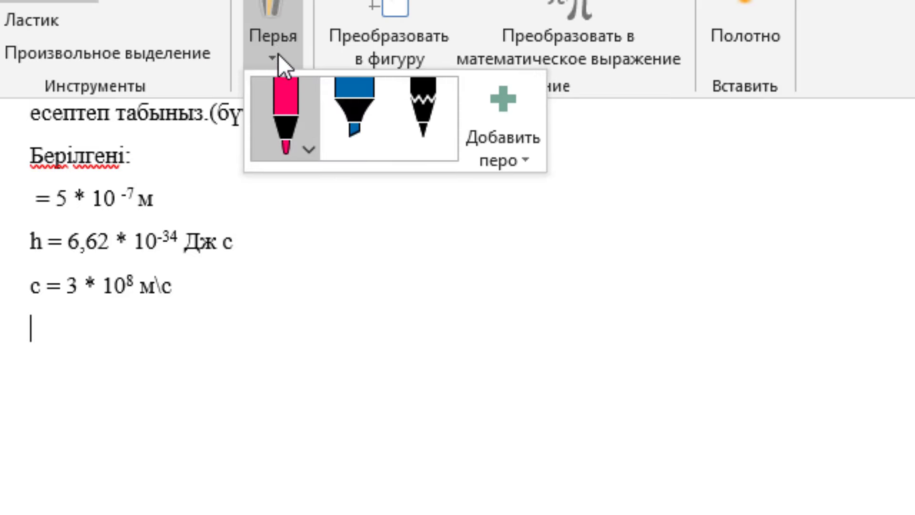
{"action": "left_click", "coordinate": [305, 146]}
{"action": "left_click", "coordinate": [330, 471]}
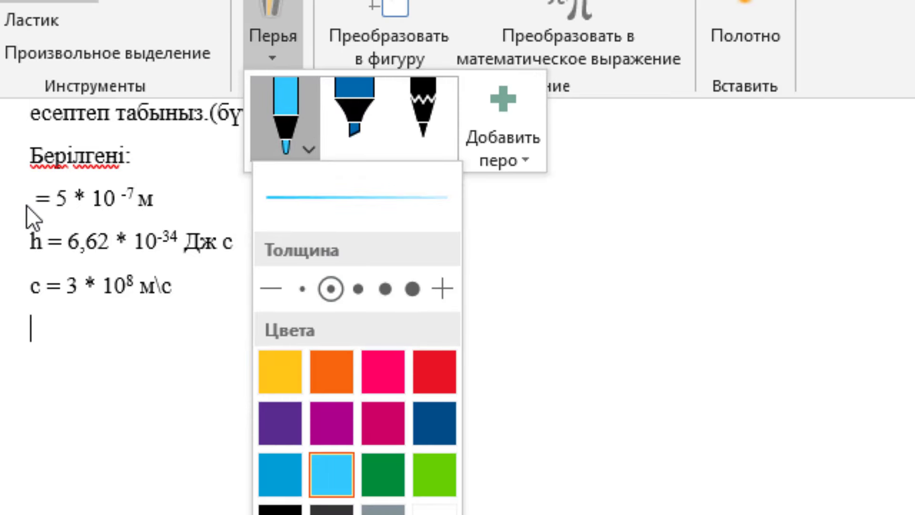
{"action": "left_click", "coordinate": [26, 205]}
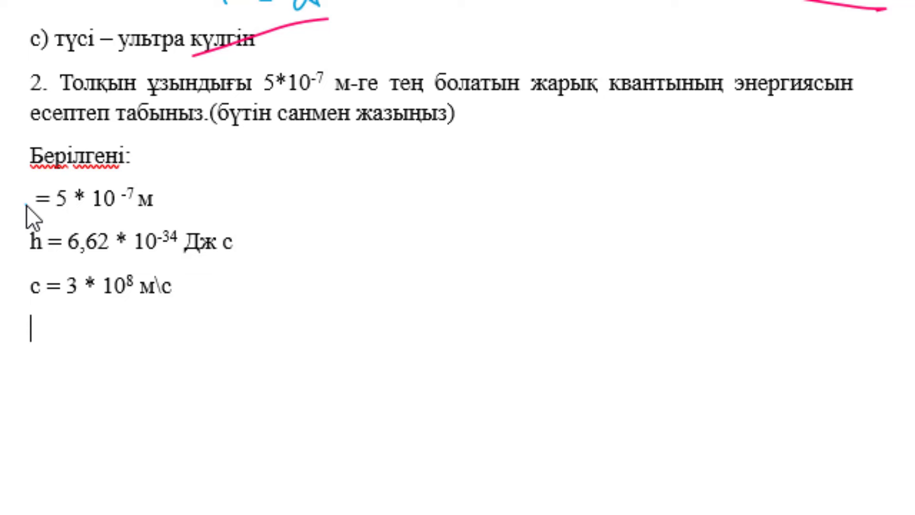
Step: Ink λ, the unknown 'E – ?', an underline and a vertical divider by the givens
{"action": "mouse_move", "coordinate": [20, 179]}
{"action": "left_mouse_down"}
{"action": "mouse_move", "coordinate": [27, 205]}
{"action": "mouse_move", "coordinate": [9, 210]}
{"action": "left_mouse_up"}
{"action": "left_click_drag", "start_coordinate": [35, 341], "coordinate": [48, 340]}
{"action": "left_click_drag", "start_coordinate": [61, 326], "coordinate": [93, 328]}
{"action": "left_click", "coordinate": [94, 337]}
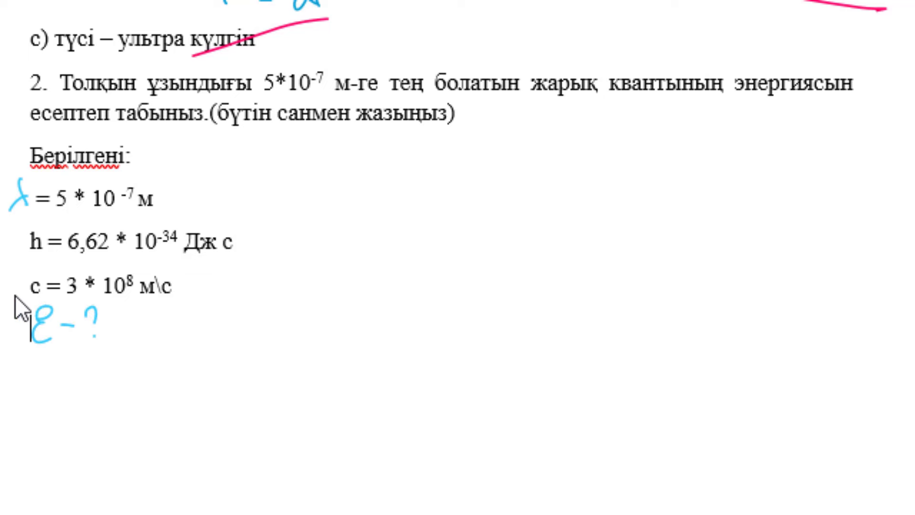
{"action": "left_click_drag", "start_coordinate": [14, 297], "coordinate": [197, 288]}
{"action": "left_click_drag", "start_coordinate": [246, 150], "coordinate": [251, 342]}
{"action": "left_click_drag", "start_coordinate": [197, 287], "coordinate": [251, 281]}
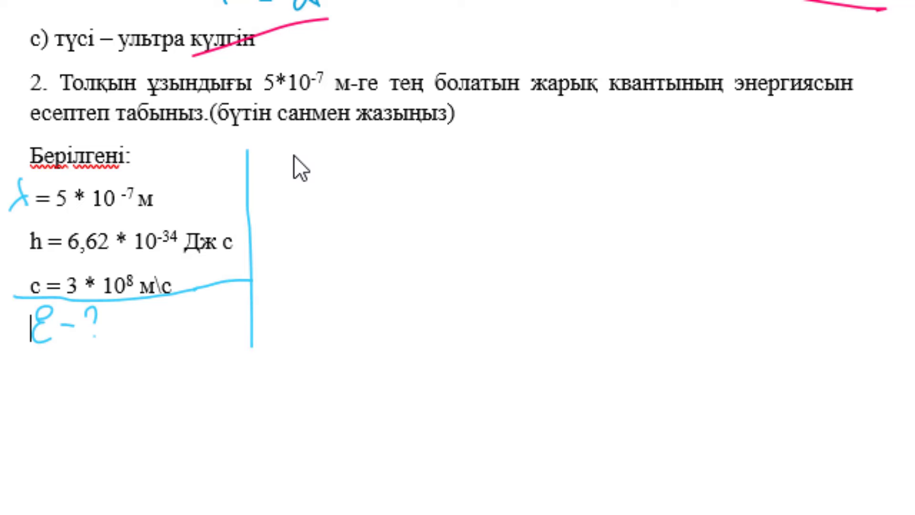
Step: Write E = hc/λ = 6,62·10⁻³⁴ Дж·с · 3·10 right of the divider
{"action": "left_click_drag", "start_coordinate": [293, 151], "coordinate": [311, 170]}
{"action": "mouse_move", "coordinate": [295, 160]}
{"action": "left_mouse_down"}
{"action": "mouse_move", "coordinate": [362, 148]}
{"action": "mouse_move", "coordinate": [390, 163]}
{"action": "mouse_move", "coordinate": [365, 173]}
{"action": "mouse_move", "coordinate": [362, 195]}
{"action": "left_mouse_up"}
{"action": "left_click_drag", "start_coordinate": [322, 163], "coordinate": [341, 162]}
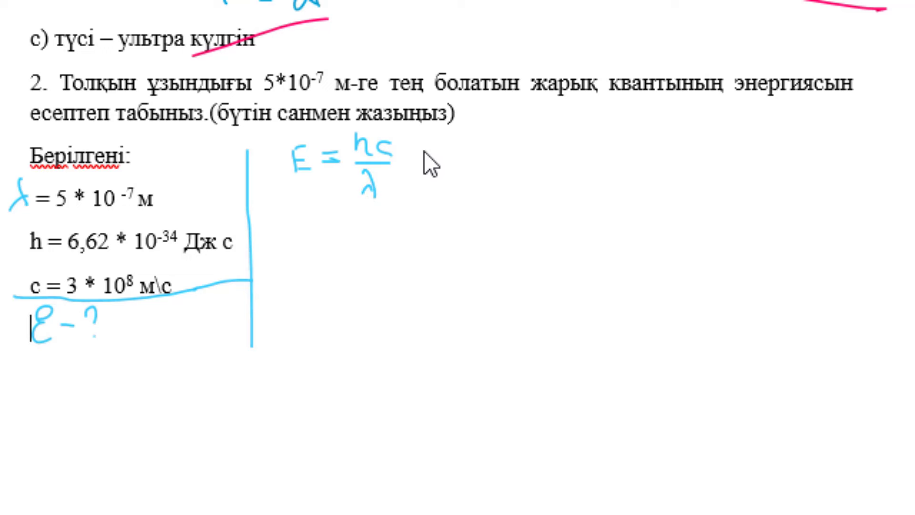
{"action": "mouse_move", "coordinate": [418, 152]}
{"action": "left_mouse_down"}
{"action": "mouse_move", "coordinate": [432, 150]}
{"action": "mouse_move", "coordinate": [431, 165]}
{"action": "left_mouse_up"}
{"action": "mouse_move", "coordinate": [464, 136]}
{"action": "left_mouse_down"}
{"action": "mouse_move", "coordinate": [459, 158]}
{"action": "mouse_move", "coordinate": [491, 142]}
{"action": "mouse_move", "coordinate": [579, 133]}
{"action": "mouse_move", "coordinate": [594, 134]}
{"action": "mouse_move", "coordinate": [600, 151]}
{"action": "mouse_move", "coordinate": [653, 153]}
{"action": "mouse_move", "coordinate": [680, 139]}
{"action": "mouse_move", "coordinate": [697, 157]}
{"action": "mouse_move", "coordinate": [723, 146]}
{"action": "mouse_move", "coordinate": [735, 156]}
{"action": "mouse_move", "coordinate": [783, 131]}
{"action": "mouse_move", "coordinate": [776, 116]}
{"action": "left_mouse_up"}
{"action": "left_click", "coordinate": [564, 126]}
Step: Add ⁸ м/с, draw the bar over 5·10⁻⁷ м, then begin = 19,86·10⁻²⁶ below
{"action": "left_click_drag", "start_coordinate": [781, 151], "coordinate": [847, 155]}
{"action": "left_click_drag", "start_coordinate": [456, 162], "coordinate": [844, 181]}
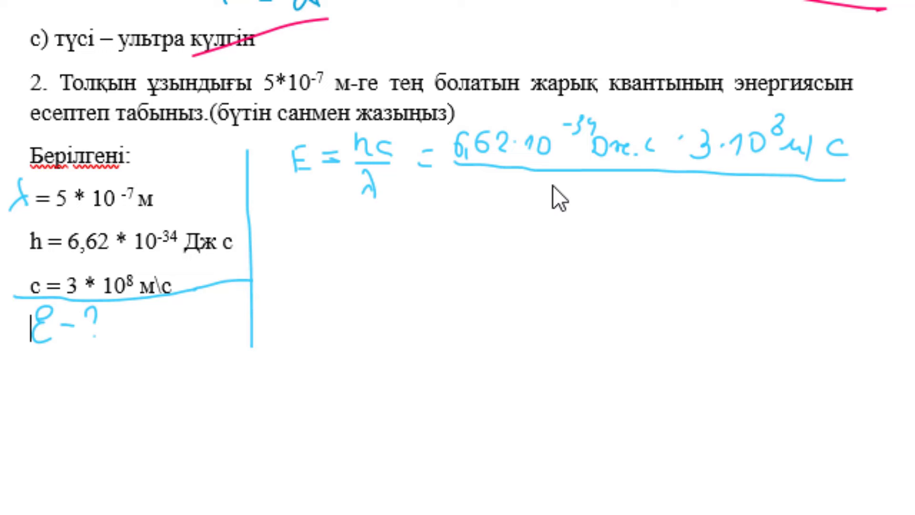
{"action": "mouse_move", "coordinate": [553, 189]}
{"action": "left_mouse_down"}
{"action": "mouse_move", "coordinate": [537, 213]}
{"action": "mouse_move", "coordinate": [597, 188]}
{"action": "mouse_move", "coordinate": [591, 215]}
{"action": "mouse_move", "coordinate": [641, 185]}
{"action": "mouse_move", "coordinate": [682, 211]}
{"action": "left_mouse_up"}
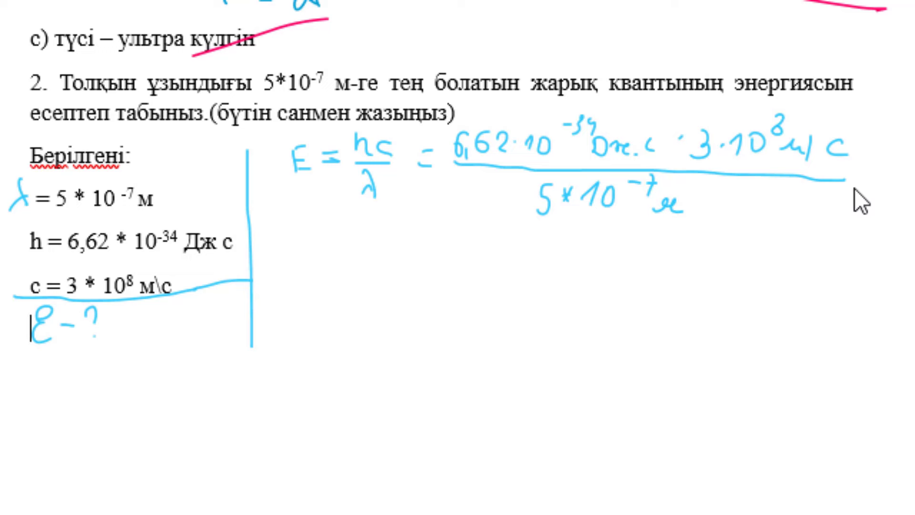
{"action": "left_click_drag", "start_coordinate": [857, 176], "coordinate": [873, 176]}
{"action": "mouse_move", "coordinate": [278, 269]}
{"action": "left_mouse_down"}
{"action": "mouse_move", "coordinate": [291, 274]}
{"action": "mouse_move", "coordinate": [361, 242]}
{"action": "mouse_move", "coordinate": [380, 256]}
{"action": "mouse_move", "coordinate": [414, 260]}
{"action": "mouse_move", "coordinate": [465, 240]}
{"action": "mouse_move", "coordinate": [486, 244]}
{"action": "left_mouse_up"}
{"action": "left_click", "coordinate": [397, 251]}
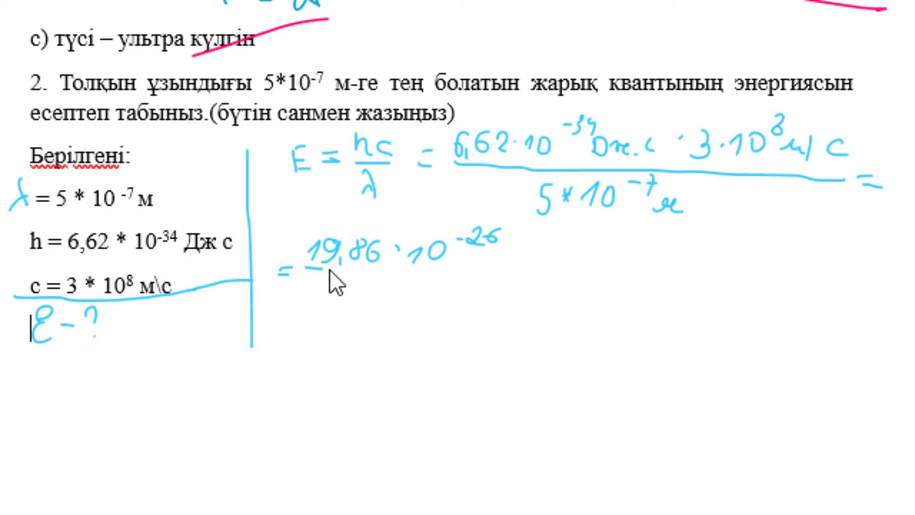
Step: Ink the fraction 19,86·10⁻²⁶/5·10⁻⁷ and its result = 3,972·10⁻¹⁹ Дж
{"action": "left_click_drag", "start_coordinate": [330, 270], "coordinate": [487, 270]}
{"action": "left_click_drag", "start_coordinate": [351, 287], "coordinate": [336, 303]}
{"action": "left_click_drag", "start_coordinate": [346, 287], "coordinate": [355, 285]}
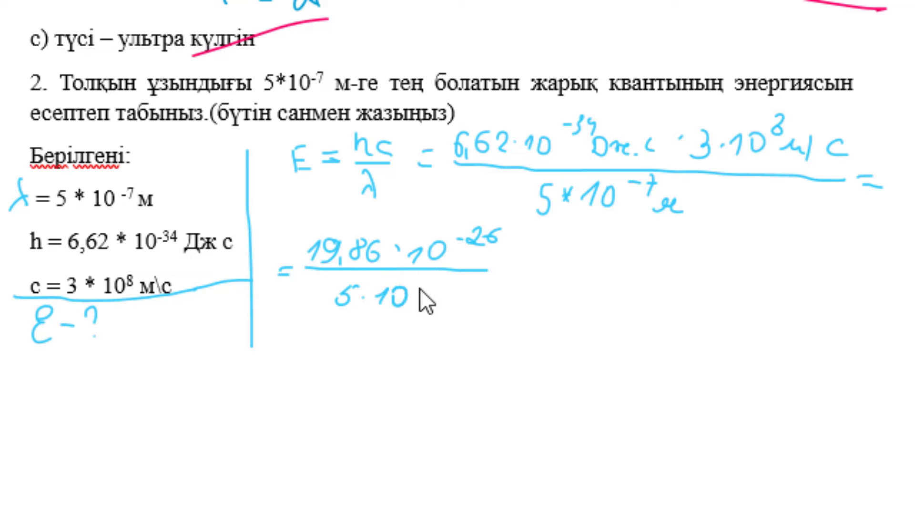
{"action": "left_click_drag", "start_coordinate": [424, 284], "coordinate": [430, 284]}
{"action": "left_click_drag", "start_coordinate": [504, 266], "coordinate": [516, 266]}
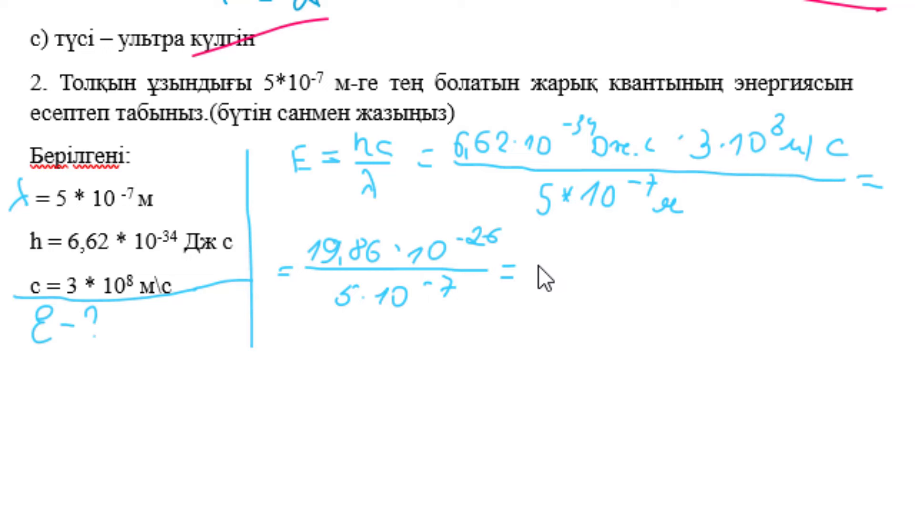
{"action": "left_click_drag", "start_coordinate": [548, 284], "coordinate": [549, 290]}
{"action": "mouse_move", "coordinate": [565, 263]}
{"action": "left_mouse_down"}
{"action": "mouse_move", "coordinate": [583, 281]}
{"action": "mouse_move", "coordinate": [625, 281]}
{"action": "mouse_move", "coordinate": [710, 257]}
{"action": "mouse_move", "coordinate": [745, 276]}
{"action": "mouse_move", "coordinate": [738, 268]}
{"action": "mouse_move", "coordinate": [765, 265]}
{"action": "mouse_move", "coordinate": [795, 288]}
{"action": "mouse_move", "coordinate": [829, 273]}
{"action": "mouse_move", "coordinate": [831, 286]}
{"action": "left_mouse_up"}
{"action": "left_click", "coordinate": [639, 268]}
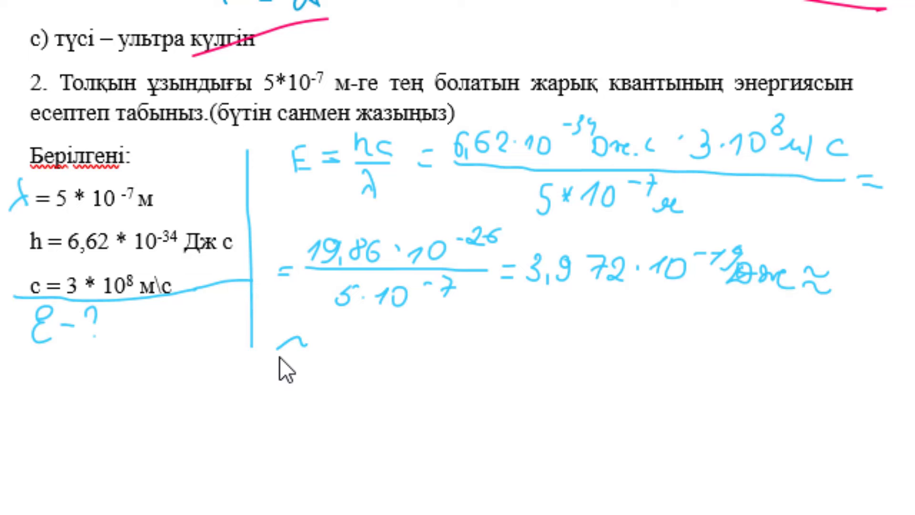
Step: Write the rounded value ≈ 4·10⁻¹⁹ Дж below the result
{"action": "mouse_move", "coordinate": [339, 331]}
{"action": "left_mouse_down"}
{"action": "mouse_move", "coordinate": [335, 341]}
{"action": "mouse_move", "coordinate": [409, 336]}
{"action": "left_mouse_up"}
{"action": "left_click", "coordinate": [366, 350]}
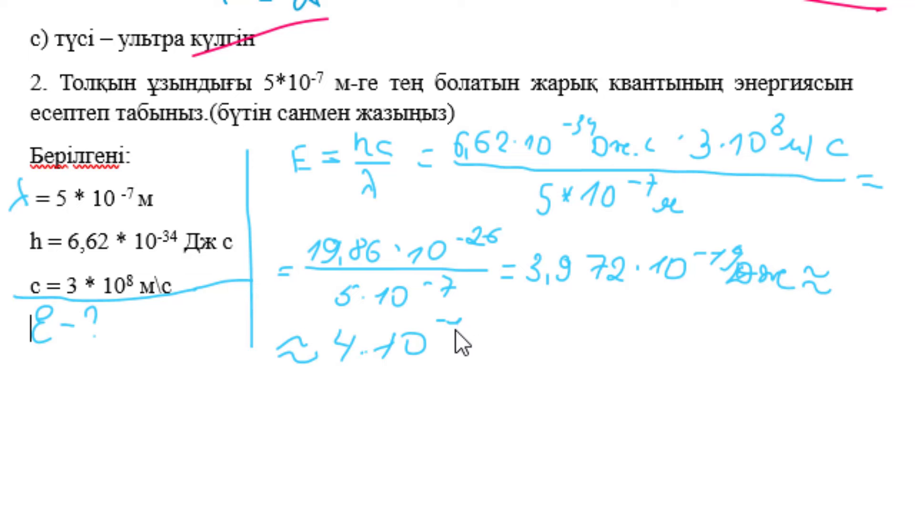
{"action": "left_click_drag", "start_coordinate": [455, 329], "coordinate": [465, 317]}
{"action": "mouse_move", "coordinate": [470, 317]}
{"action": "left_mouse_down"}
{"action": "mouse_move", "coordinate": [496, 353]}
{"action": "mouse_move", "coordinate": [518, 341]}
{"action": "mouse_move", "coordinate": [538, 355]}
{"action": "left_mouse_up"}
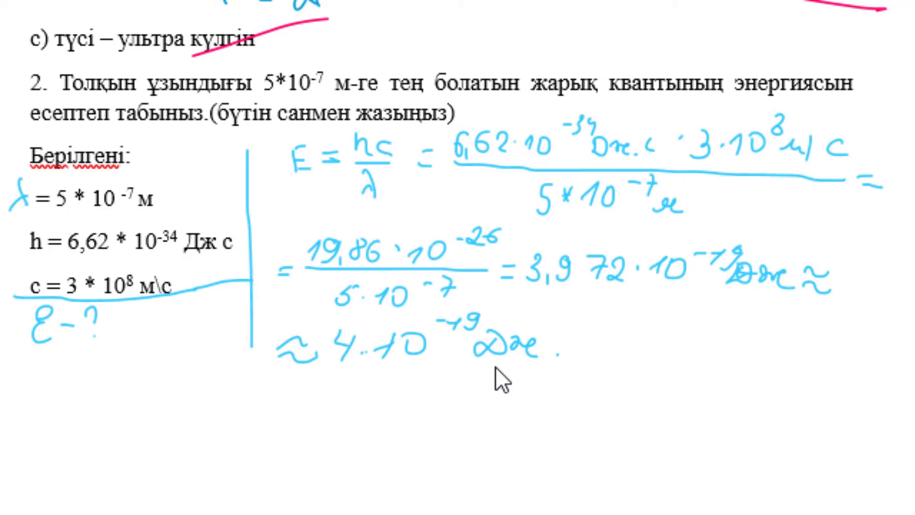
Step: Write the answer line E = 4·10⁻¹⁹ Дж
{"action": "left_click_drag", "start_coordinate": [230, 410], "coordinate": [276, 406]}
{"action": "left_click", "coordinate": [291, 411]}
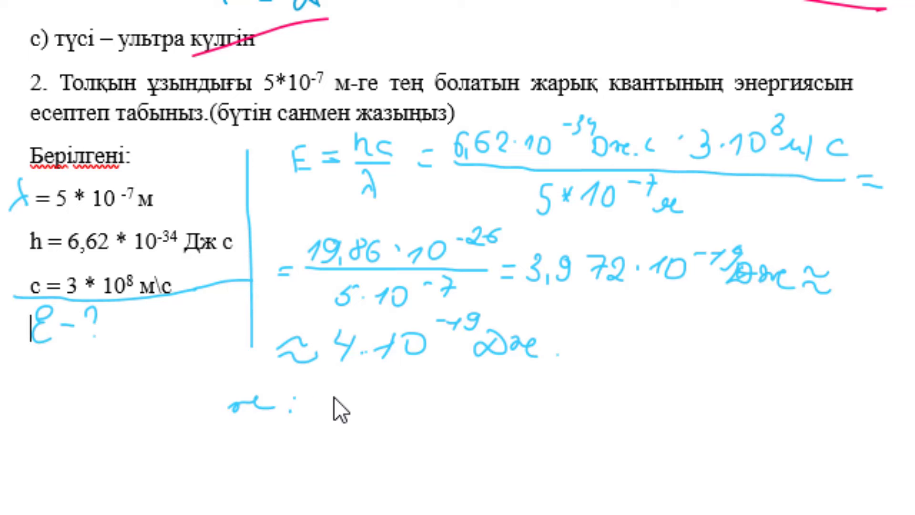
{"action": "mouse_move", "coordinate": [335, 396]}
{"action": "left_mouse_down"}
{"action": "mouse_move", "coordinate": [357, 396]}
{"action": "mouse_move", "coordinate": [320, 409]}
{"action": "left_mouse_up"}
{"action": "mouse_move", "coordinate": [374, 398]}
{"action": "left_mouse_down"}
{"action": "mouse_move", "coordinate": [396, 398]}
{"action": "mouse_move", "coordinate": [395, 409]}
{"action": "mouse_move", "coordinate": [422, 420]}
{"action": "mouse_move", "coordinate": [472, 419]}
{"action": "left_mouse_up"}
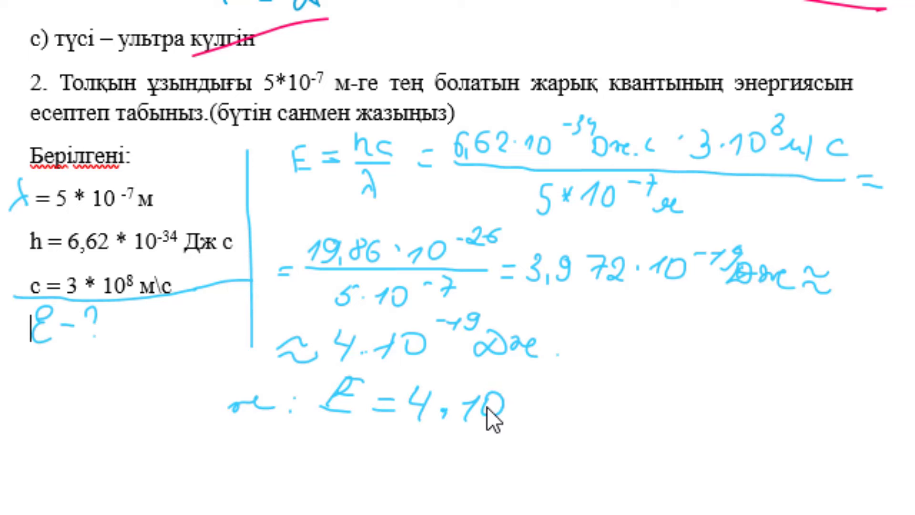
{"action": "left_click_drag", "start_coordinate": [525, 392], "coordinate": [532, 392]}
{"action": "mouse_move", "coordinate": [536, 388]}
{"action": "left_mouse_down"}
{"action": "mouse_move", "coordinate": [614, 421]}
{"action": "mouse_move", "coordinate": [648, 417]}
{"action": "left_mouse_up"}
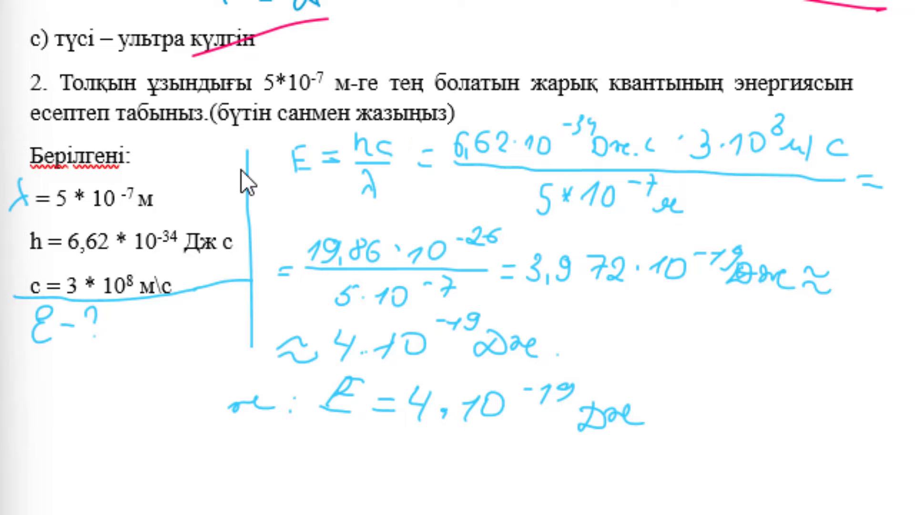
Step: In question 3's table, circle 1) and draw ink arrows 1→B, 2→D and 3→F
{"action": "scroll", "coordinate": [249, 178], "scroll_direction": "down", "scroll_amount": 3}
{"action": "scroll", "coordinate": [250, 178], "scroll_direction": "down", "scroll_amount": 3}
{"action": "scroll", "coordinate": [250, 178], "scroll_direction": "down", "scroll_amount": 3}
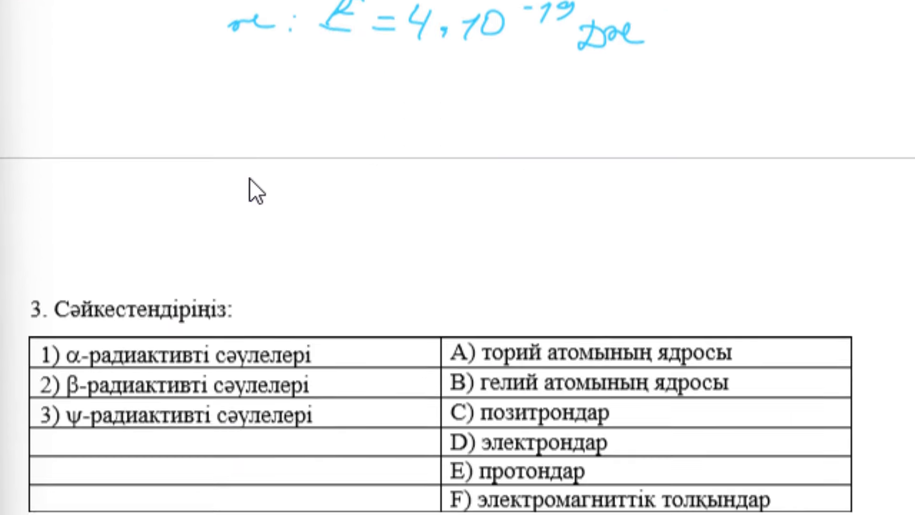
{"action": "scroll", "coordinate": [249, 181], "scroll_direction": "down", "scroll_amount": 4}
{"action": "scroll", "coordinate": [253, 138], "scroll_direction": "down", "scroll_amount": 1}
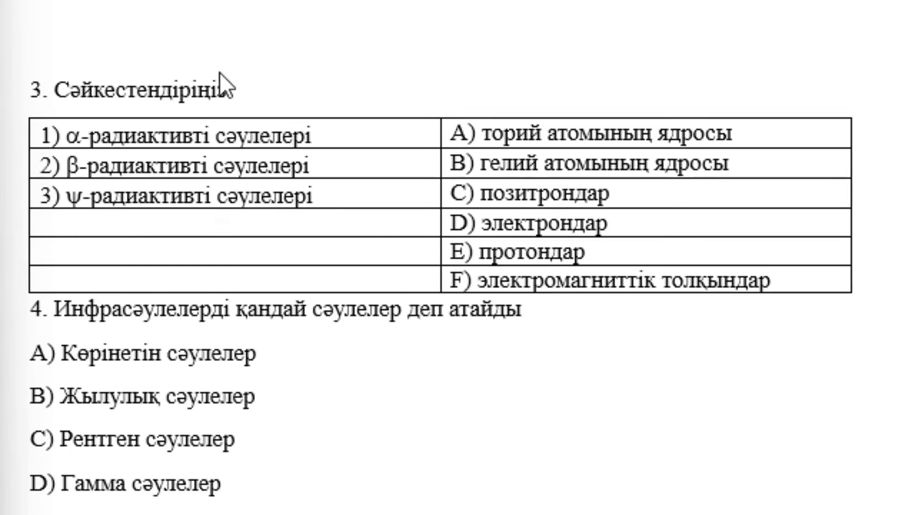
{"action": "scroll", "coordinate": [139, 102], "scroll_direction": "down", "scroll_amount": 1}
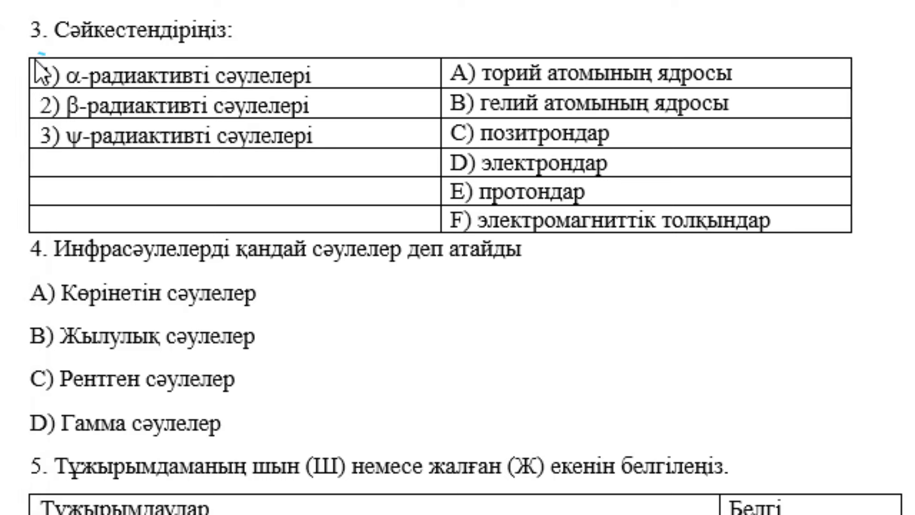
{"action": "left_click_drag", "start_coordinate": [37, 60], "coordinate": [43, 54]}
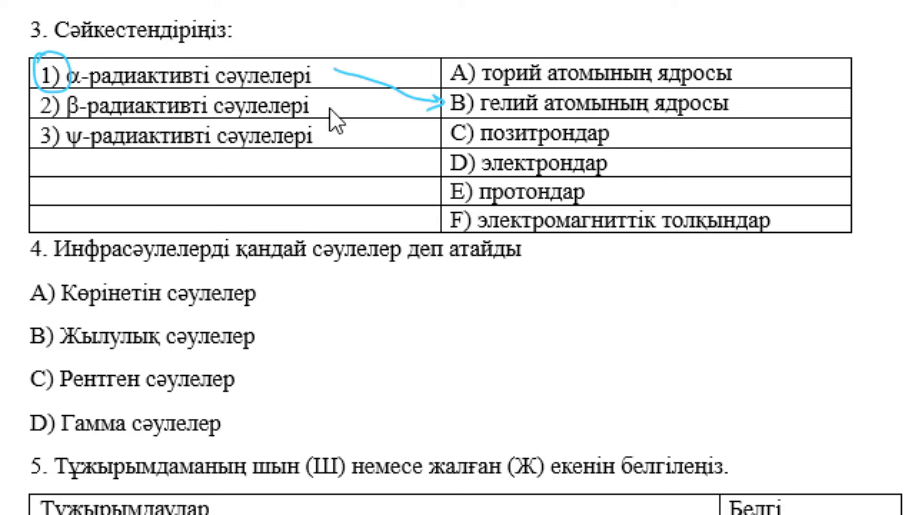
{"action": "left_click_drag", "start_coordinate": [382, 127], "coordinate": [439, 164]}
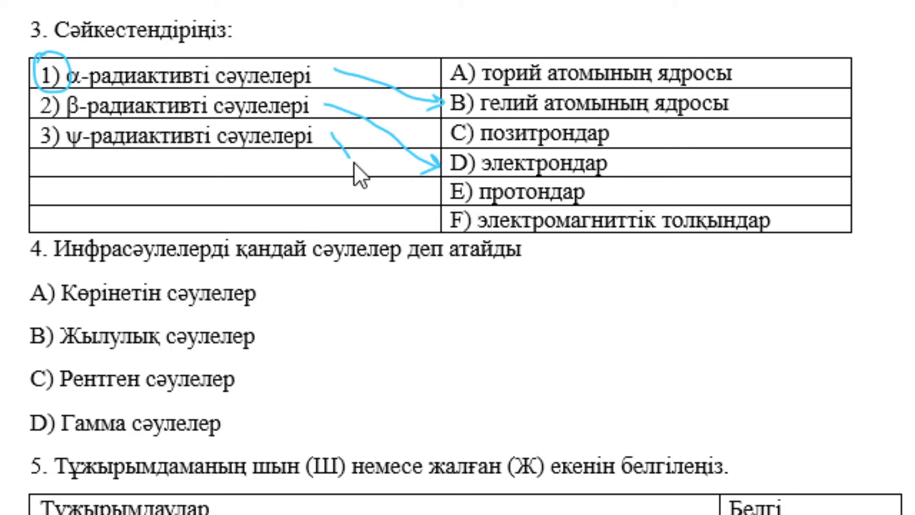
{"action": "left_click_drag", "start_coordinate": [424, 202], "coordinate": [429, 222]}
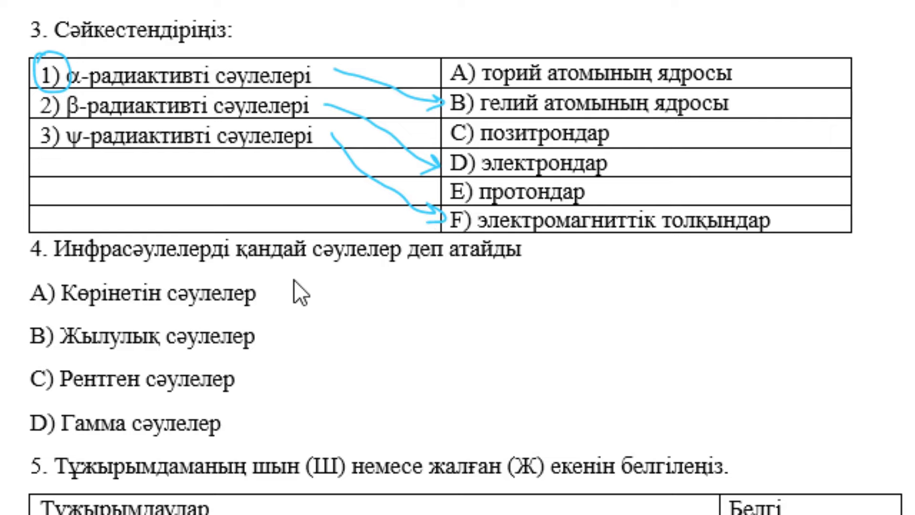
Step: Circle B) Жылулық сәулелер for question 4, then move down to question 5
{"action": "scroll", "coordinate": [294, 279], "scroll_direction": "down", "scroll_amount": 2}
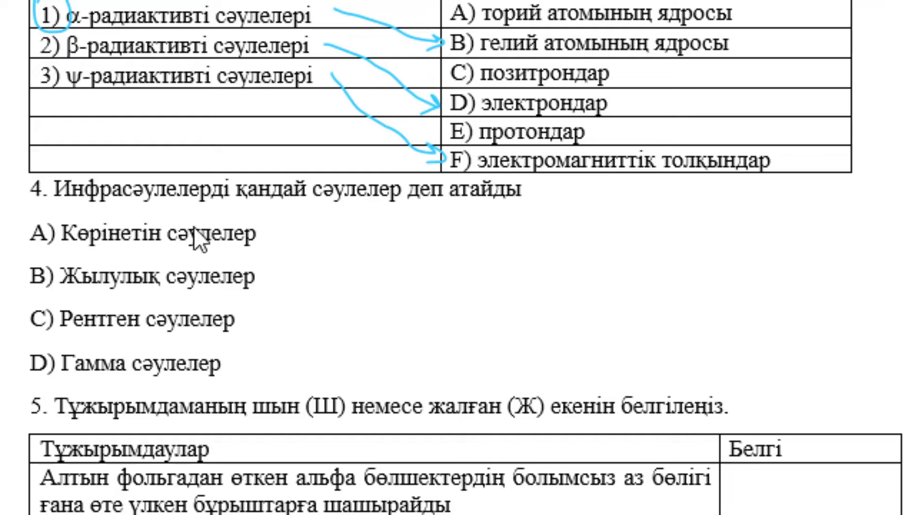
{"action": "scroll", "coordinate": [376, 221], "scroll_direction": "down", "scroll_amount": 2}
{"action": "scroll", "coordinate": [218, 151], "scroll_direction": "down", "scroll_amount": 2}
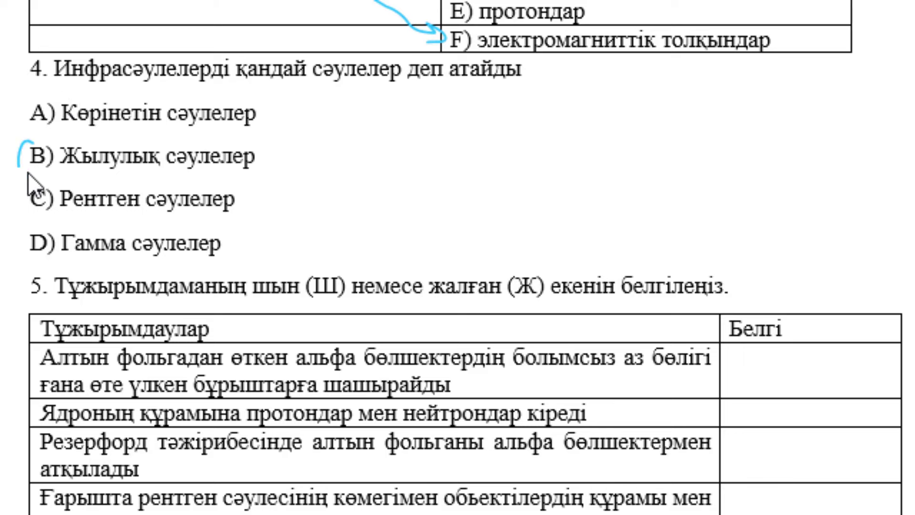
{"action": "left_click_drag", "start_coordinate": [27, 173], "coordinate": [24, 171]}
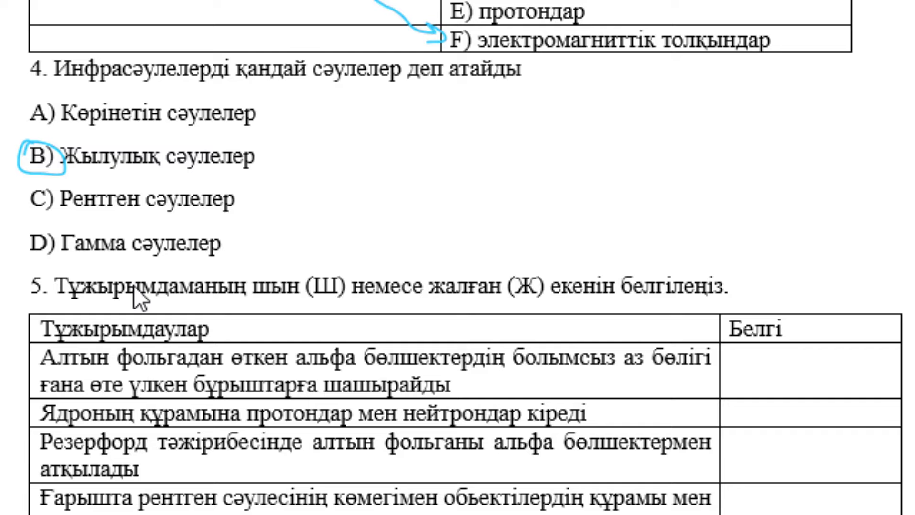
{"action": "scroll", "coordinate": [134, 285], "scroll_direction": "down", "scroll_amount": 1}
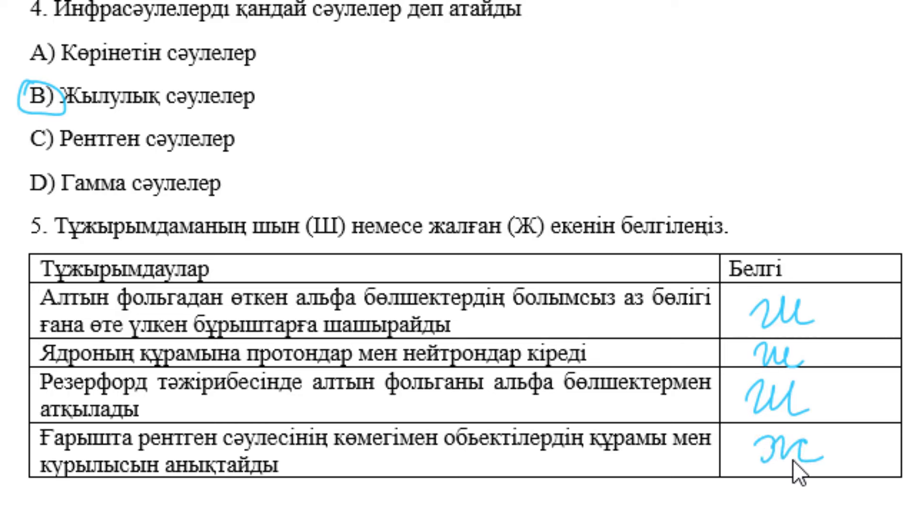
Step: Scroll back up to the 2-нұсқа section title and its first wavelength problem
{"action": "scroll", "coordinate": [581, 378], "scroll_direction": "up", "scroll_amount": 1}
{"action": "scroll", "coordinate": [582, 253], "scroll_direction": "up", "scroll_amount": 5}
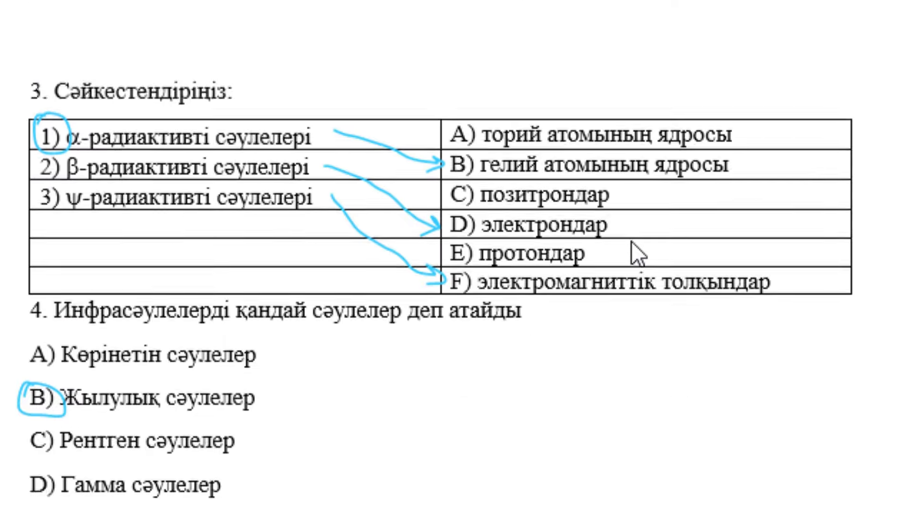
{"action": "scroll", "coordinate": [637, 253], "scroll_direction": "up", "scroll_amount": 5}
{"action": "scroll", "coordinate": [631, 241], "scroll_direction": "up", "scroll_amount": 5}
{"action": "scroll", "coordinate": [631, 241], "scroll_direction": "up", "scroll_amount": 5}
{"action": "scroll", "coordinate": [632, 241], "scroll_direction": "up", "scroll_amount": 4}
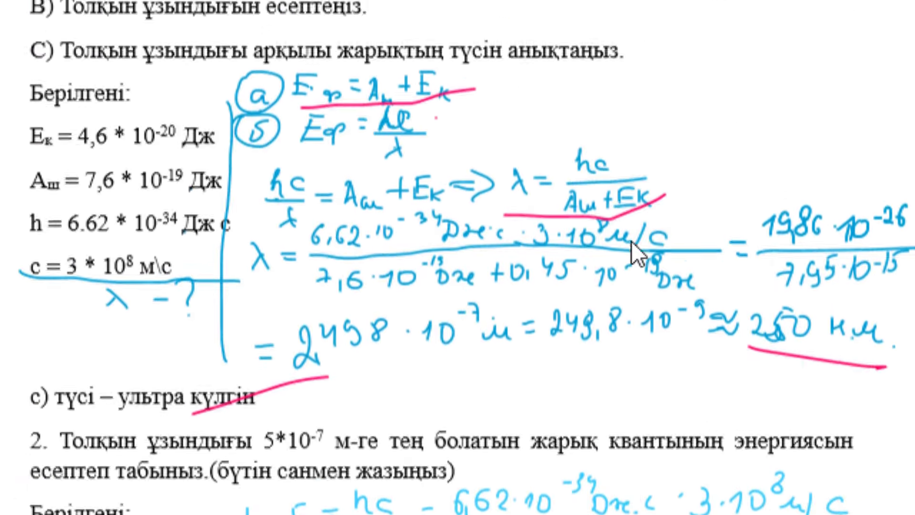
{"action": "scroll", "coordinate": [631, 241], "scroll_direction": "up", "scroll_amount": 5}
{"action": "scroll", "coordinate": [631, 241], "scroll_direction": "up", "scroll_amount": 4}
{"action": "scroll", "coordinate": [631, 241], "scroll_direction": "up", "scroll_amount": 4}
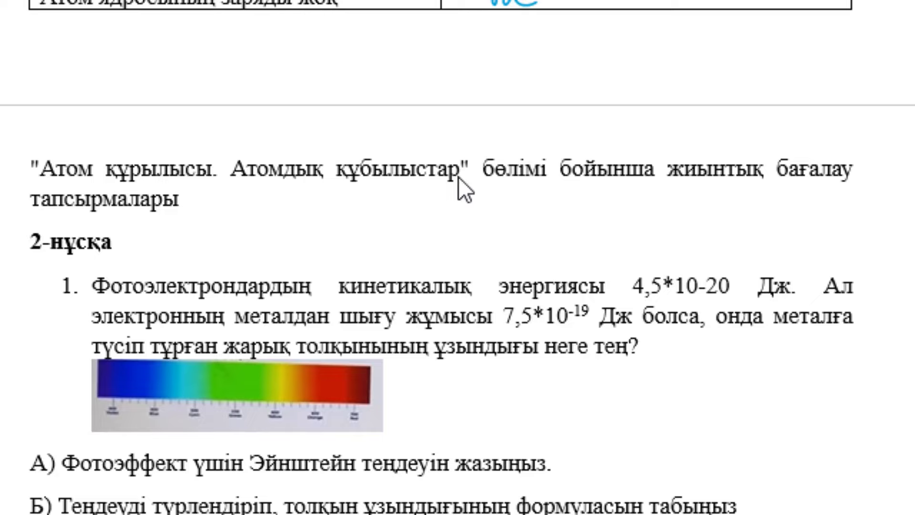